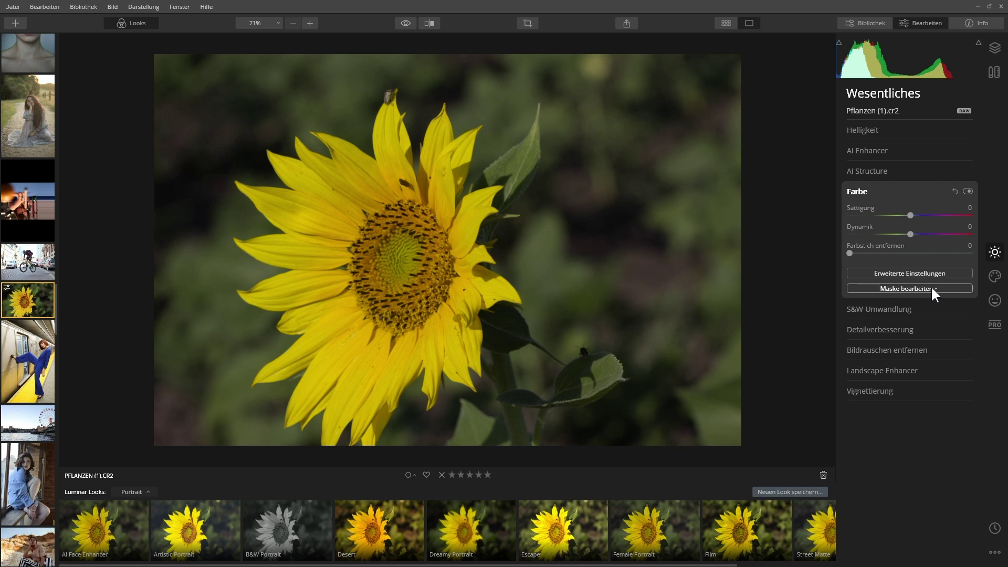
{"action": "left_click", "coordinate": [883, 309]}
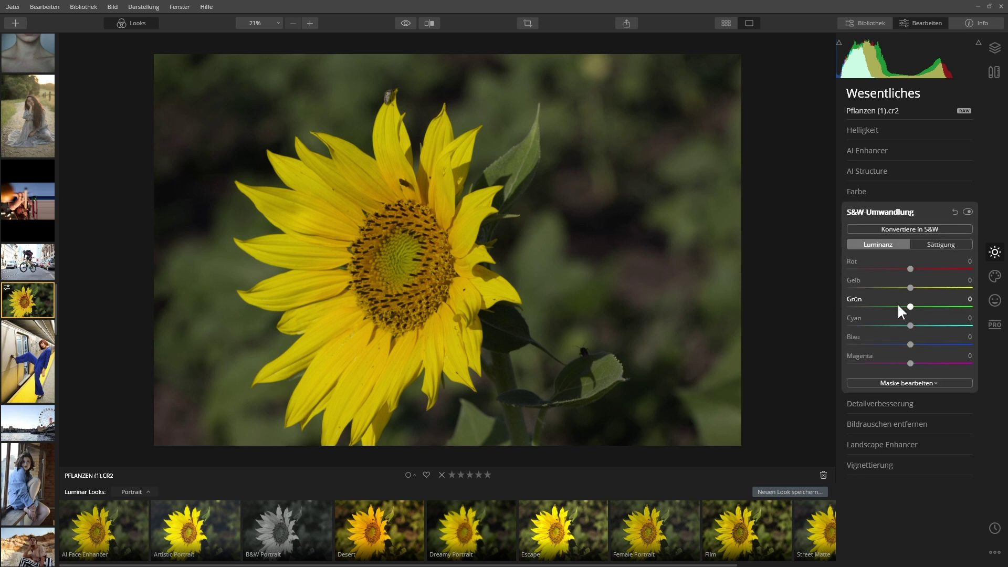
{"action": "left_click", "coordinate": [880, 402]}
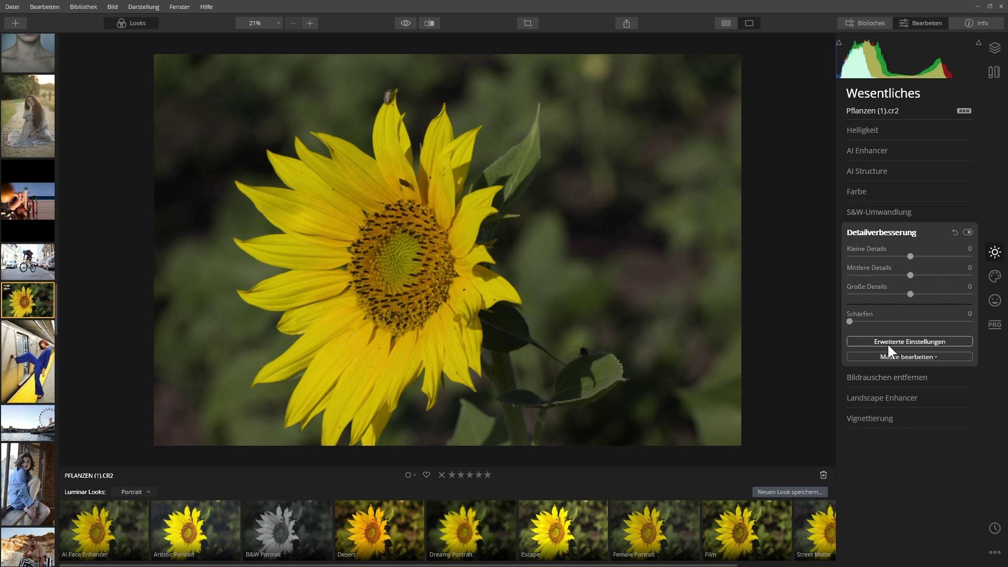
{"action": "left_click", "coordinate": [859, 191]}
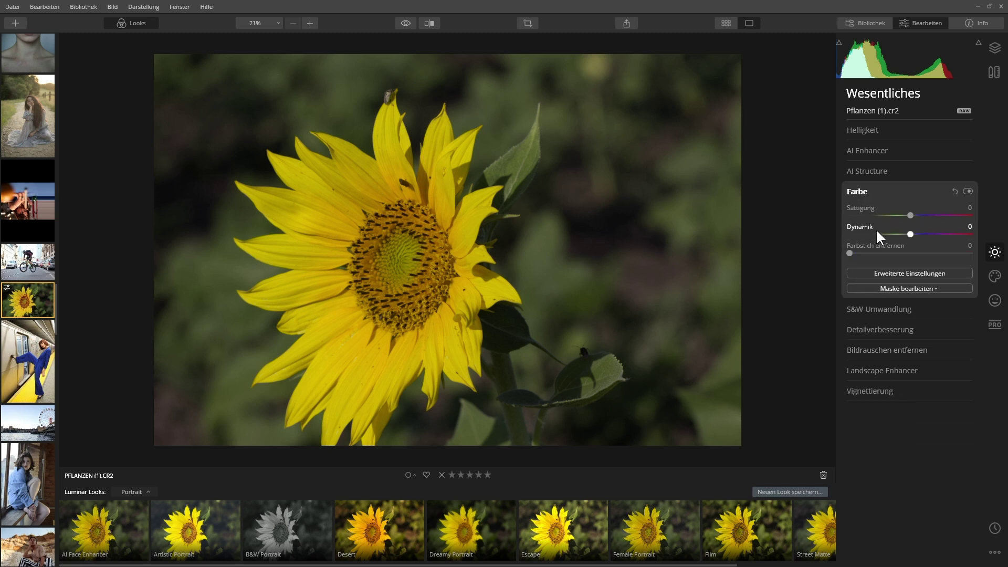
{"action": "left_click", "coordinate": [916, 289]}
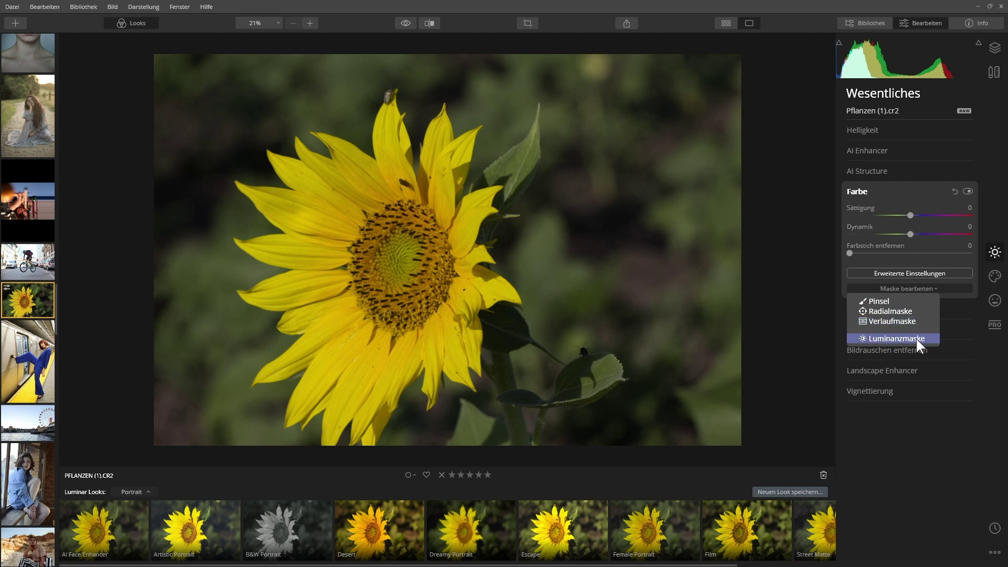
{"action": "left_click", "coordinate": [890, 191]}
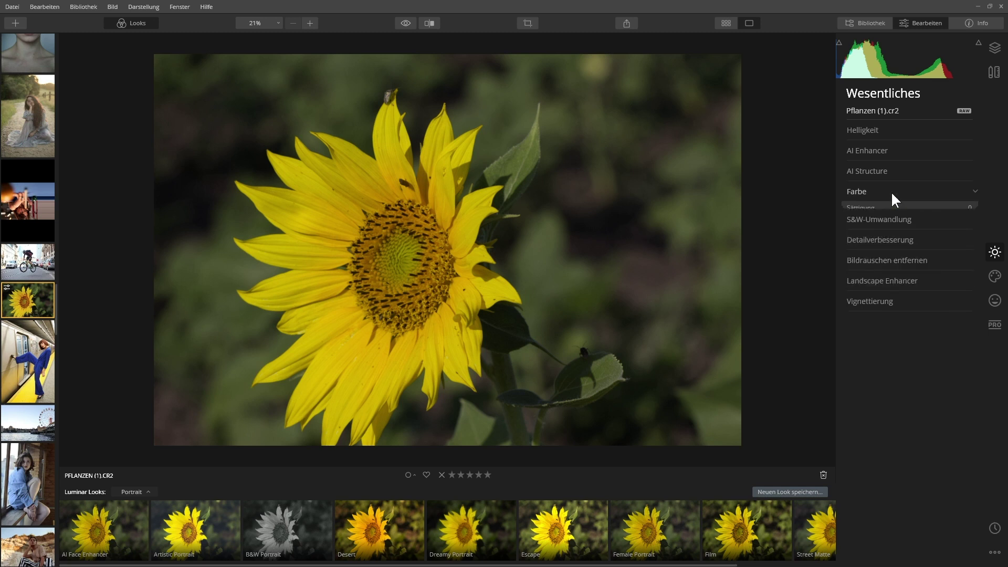
- Try raising the Farbe filter's Sättigung to 74 on the whole photo and reset the filter
{"action": "left_click", "coordinate": [890, 191]}
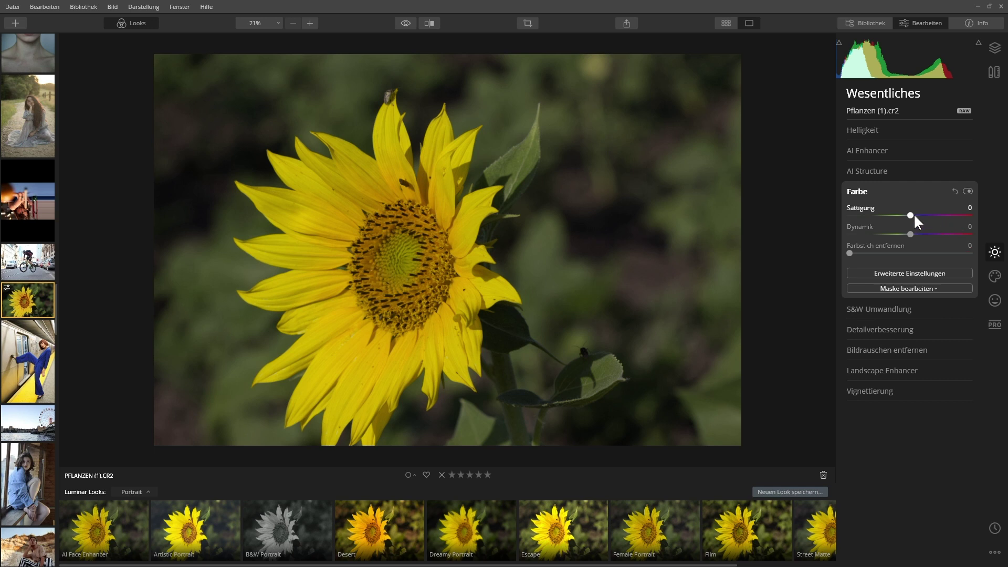
{"action": "left_click_drag", "start_coordinate": [913, 215], "coordinate": [957, 215]}
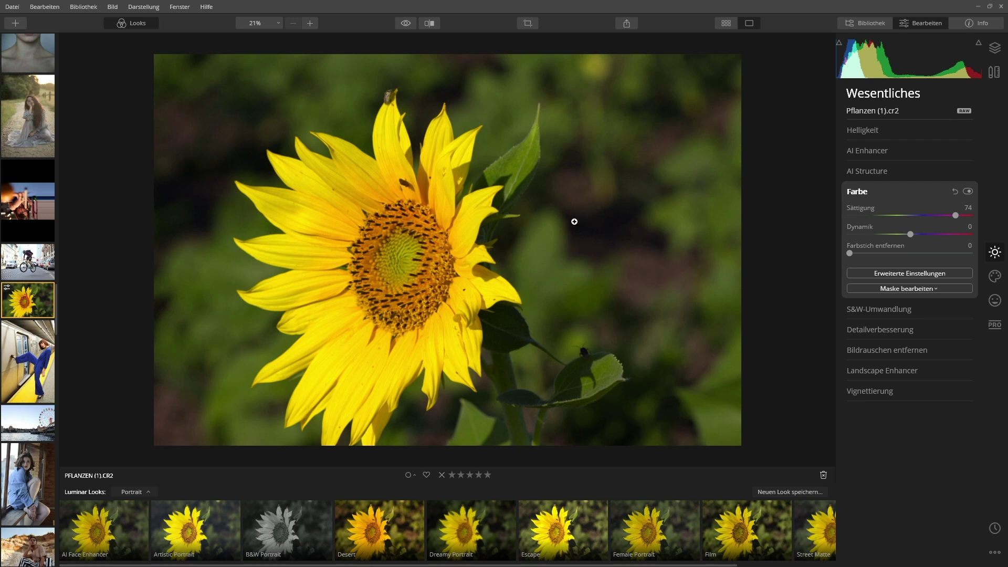
{"action": "left_click", "coordinate": [954, 191]}
- Start a brush mask for the Farbe filter and set the brush size to 178
{"action": "left_click", "coordinate": [904, 288]}
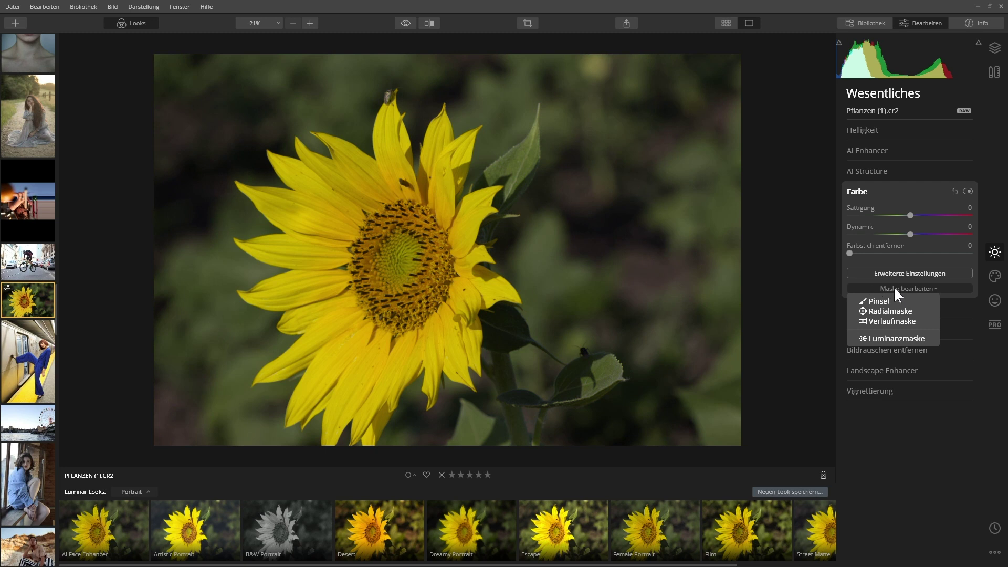
{"action": "left_click", "coordinate": [877, 301]}
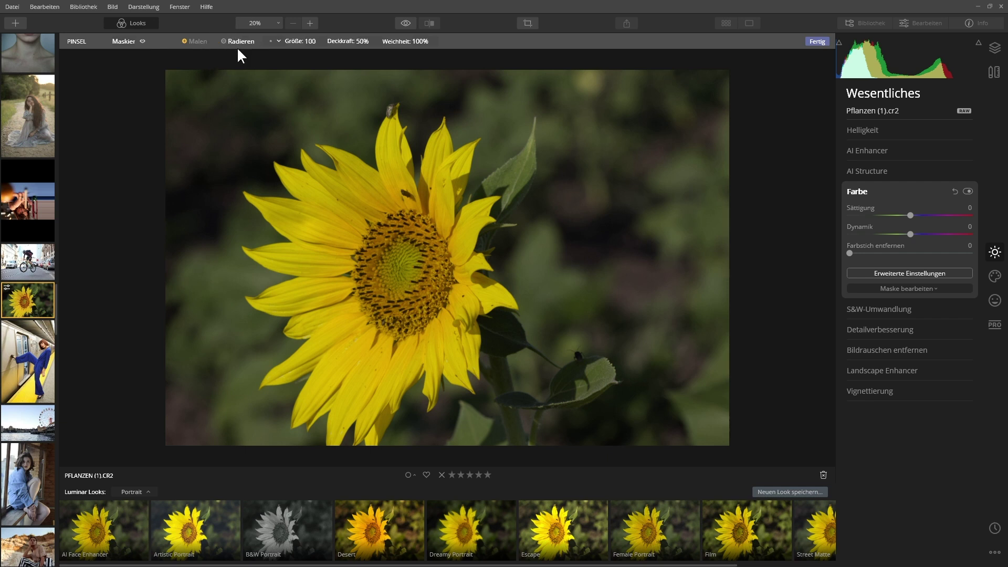
{"action": "left_click", "coordinate": [311, 40]}
{"action": "left_click", "coordinate": [299, 67]}
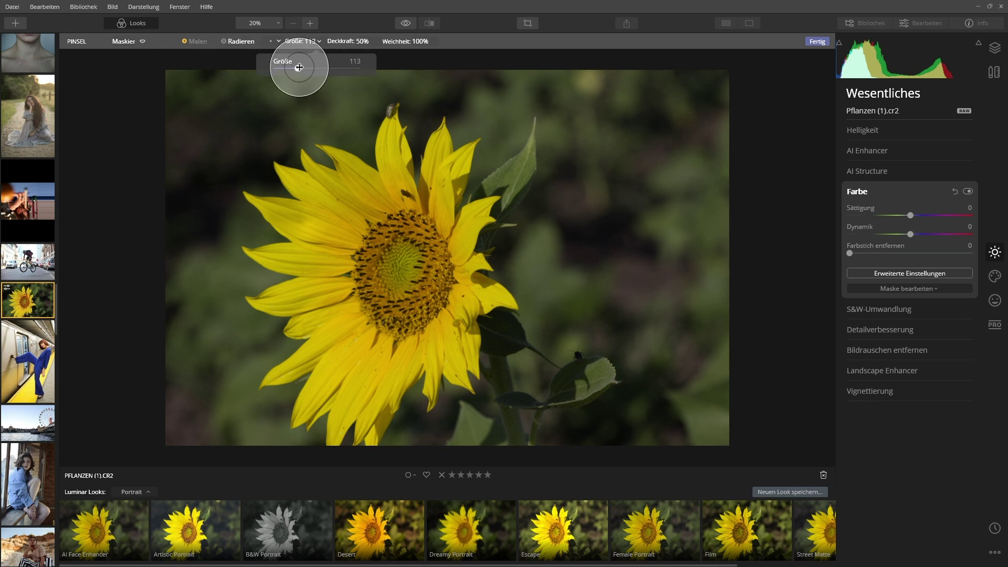
{"action": "left_click_drag", "start_coordinate": [299, 66], "coordinate": [311, 67]}
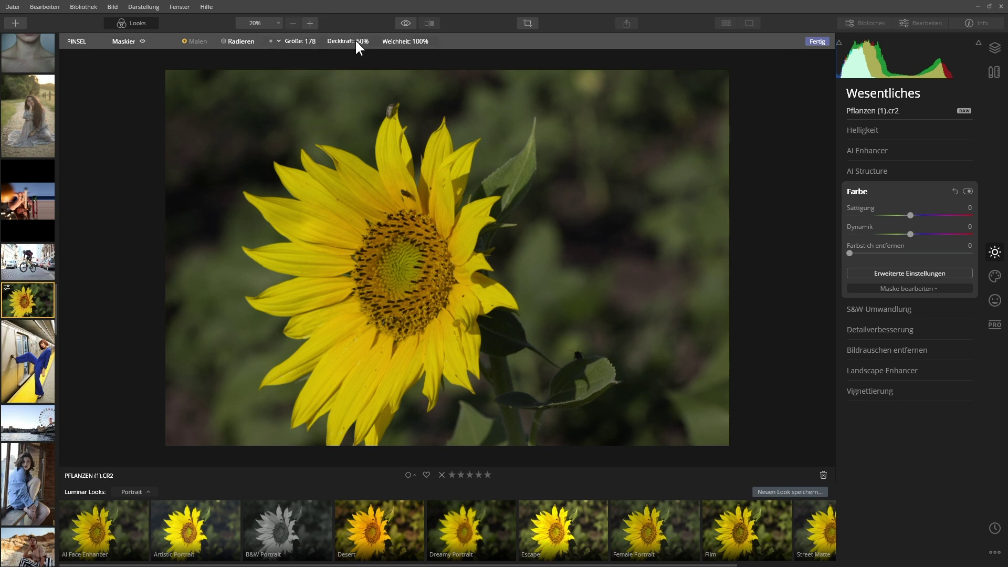
- Try out the brush's Deckkraft and Weichheit settings, returning them to 50% and 100%
{"action": "left_click", "coordinate": [371, 41]}
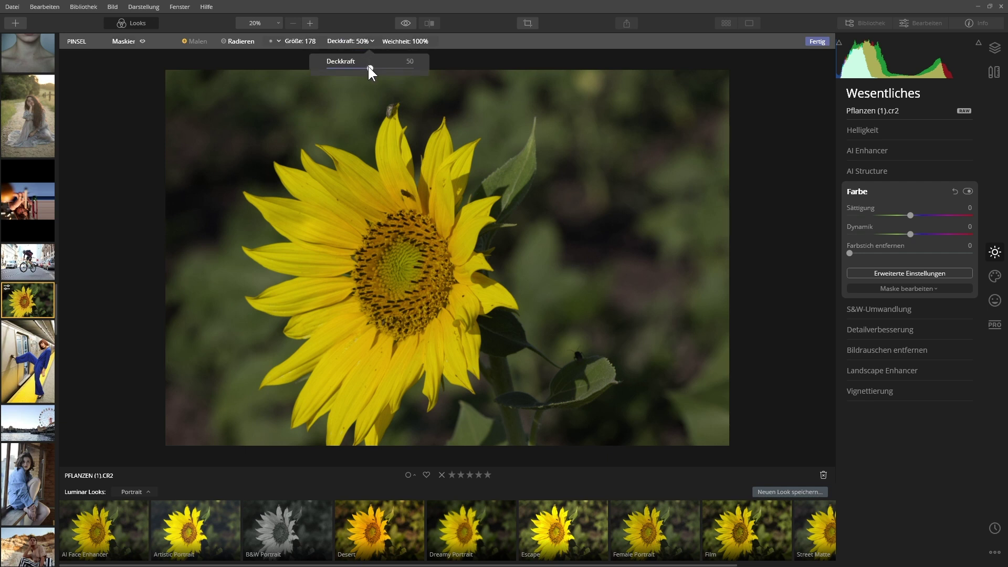
{"action": "left_click_drag", "start_coordinate": [409, 67], "coordinate": [417, 67]}
{"action": "left_click_drag", "start_coordinate": [372, 71], "coordinate": [369, 70]}
{"action": "left_click_drag", "start_coordinate": [370, 68], "coordinate": [371, 67]}
{"action": "left_click", "coordinate": [427, 44]}
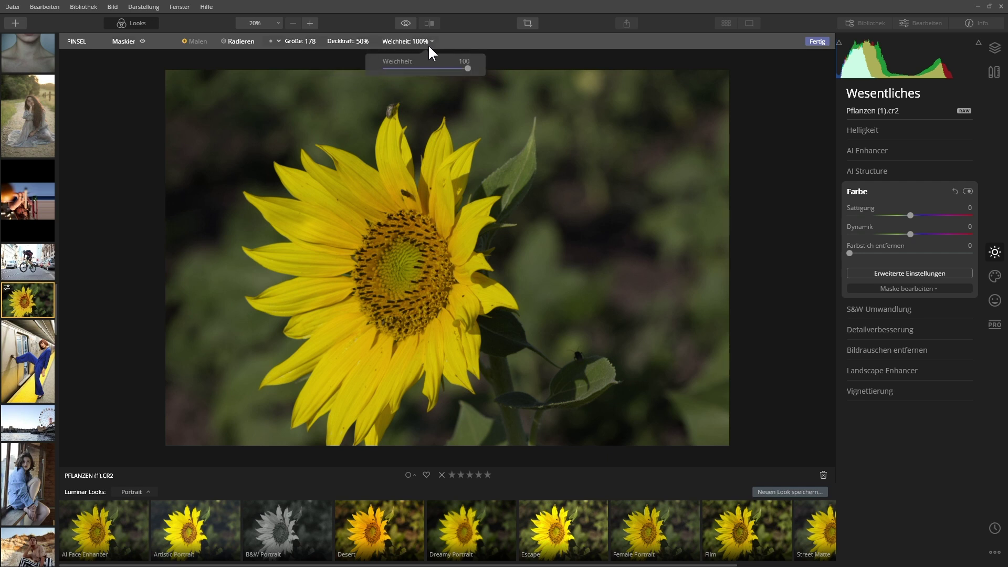
{"action": "left_click_drag", "start_coordinate": [466, 67], "coordinate": [378, 65]}
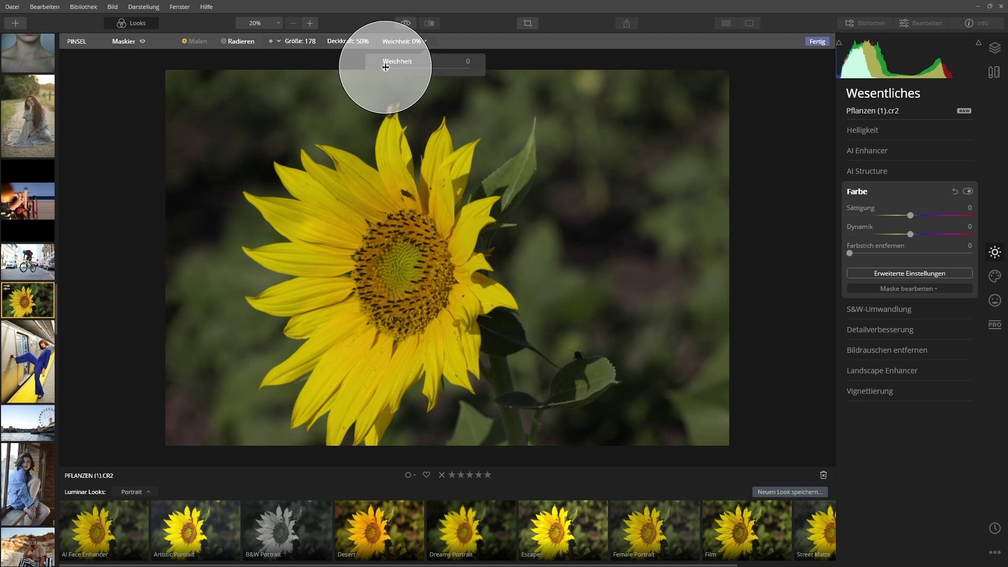
{"action": "left_click_drag", "start_coordinate": [385, 67], "coordinate": [479, 68]}
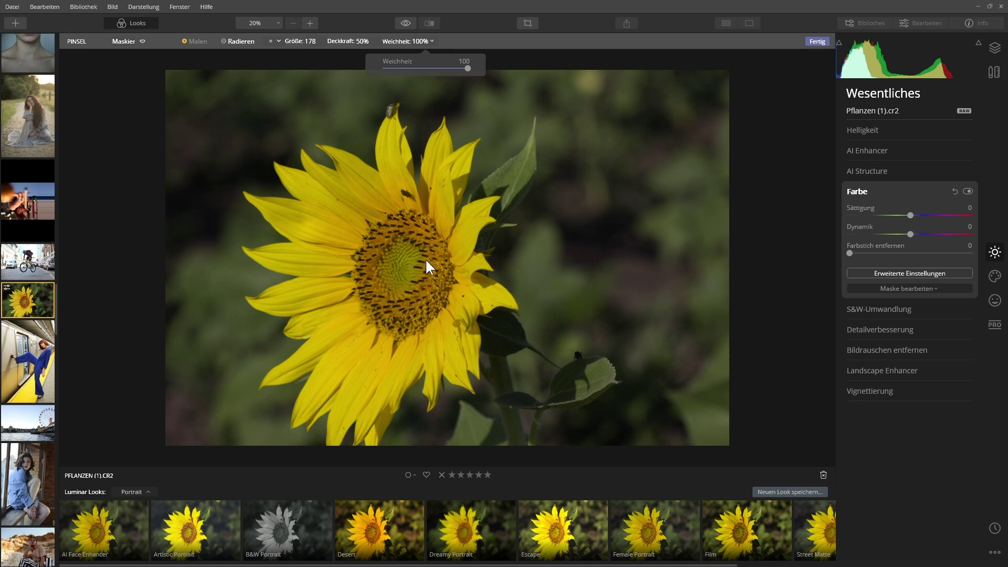
- Paint the Farbe mask over the sunflower's centre and petals with the mask overlay shown, and hide the overlay
{"action": "left_click", "coordinate": [142, 41]}
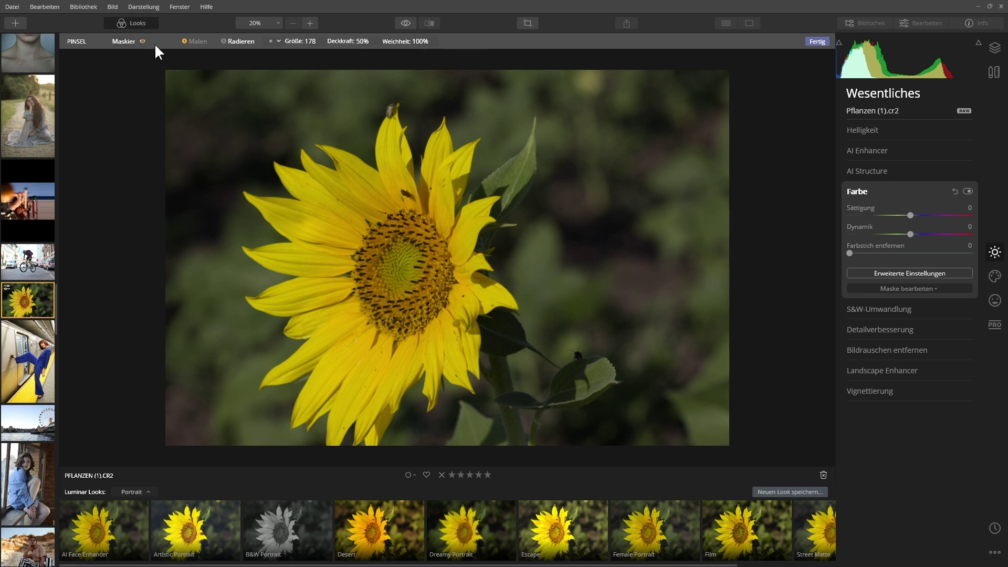
{"action": "mouse_move", "coordinate": [391, 245]}
{"action": "left_mouse_down"}
{"action": "mouse_move", "coordinate": [379, 278]}
{"action": "mouse_move", "coordinate": [390, 289]}
{"action": "mouse_move", "coordinate": [413, 279]}
{"action": "mouse_move", "coordinate": [419, 257]}
{"action": "mouse_move", "coordinate": [395, 244]}
{"action": "mouse_move", "coordinate": [378, 276]}
{"action": "mouse_move", "coordinate": [391, 310]}
{"action": "left_mouse_up"}
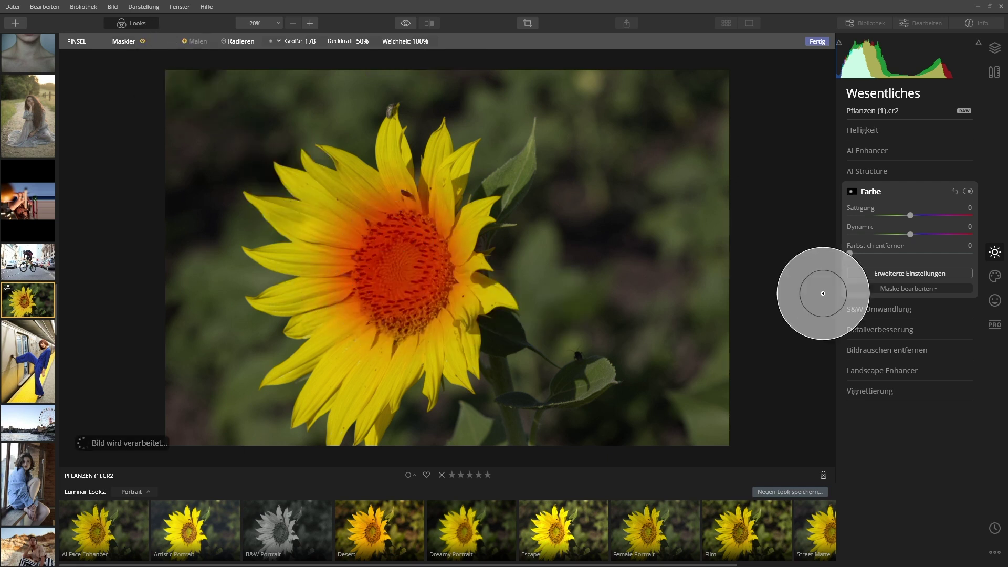
{"action": "mouse_move", "coordinate": [453, 284]}
{"action": "left_mouse_down"}
{"action": "mouse_move", "coordinate": [433, 229]}
{"action": "mouse_move", "coordinate": [339, 265]}
{"action": "mouse_move", "coordinate": [400, 342]}
{"action": "mouse_move", "coordinate": [437, 269]}
{"action": "mouse_move", "coordinate": [373, 251]}
{"action": "mouse_move", "coordinate": [361, 297]}
{"action": "mouse_move", "coordinate": [382, 317]}
{"action": "mouse_move", "coordinate": [426, 310]}
{"action": "mouse_move", "coordinate": [444, 272]}
{"action": "mouse_move", "coordinate": [436, 236]}
{"action": "mouse_move", "coordinate": [412, 219]}
{"action": "mouse_move", "coordinate": [359, 230]}
{"action": "mouse_move", "coordinate": [352, 287]}
{"action": "mouse_move", "coordinate": [398, 330]}
{"action": "mouse_move", "coordinate": [443, 293]}
{"action": "mouse_move", "coordinate": [439, 215]}
{"action": "mouse_move", "coordinate": [403, 192]}
{"action": "mouse_move", "coordinate": [349, 219]}
{"action": "mouse_move", "coordinate": [329, 270]}
{"action": "mouse_move", "coordinate": [333, 323]}
{"action": "mouse_move", "coordinate": [361, 351]}
{"action": "mouse_move", "coordinate": [424, 335]}
{"action": "mouse_move", "coordinate": [451, 292]}
{"action": "mouse_move", "coordinate": [443, 216]}
{"action": "mouse_move", "coordinate": [385, 194]}
{"action": "mouse_move", "coordinate": [320, 240]}
{"action": "mouse_move", "coordinate": [309, 294]}
{"action": "mouse_move", "coordinate": [318, 334]}
{"action": "mouse_move", "coordinate": [431, 340]}
{"action": "left_mouse_up"}
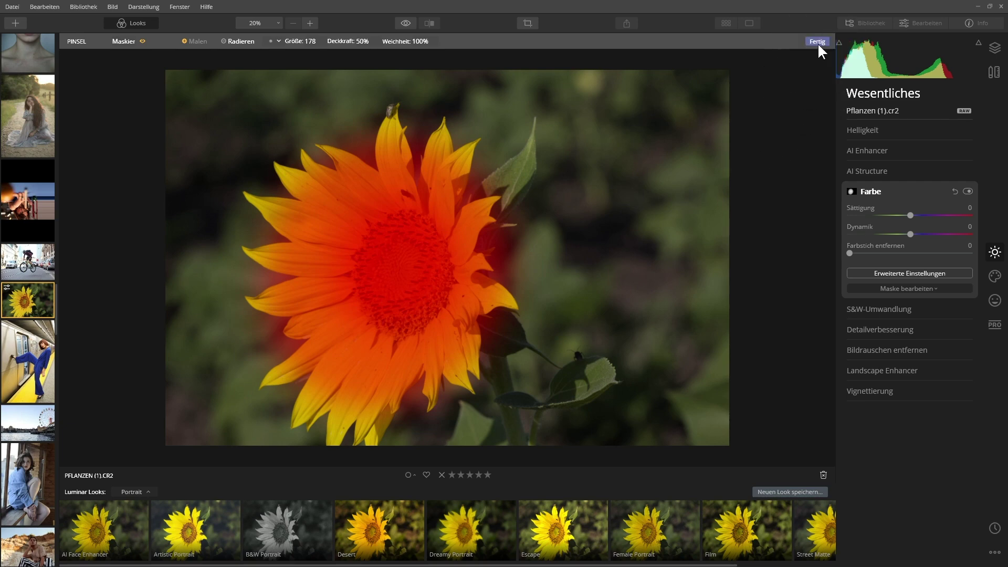
{"action": "left_click", "coordinate": [142, 41]}
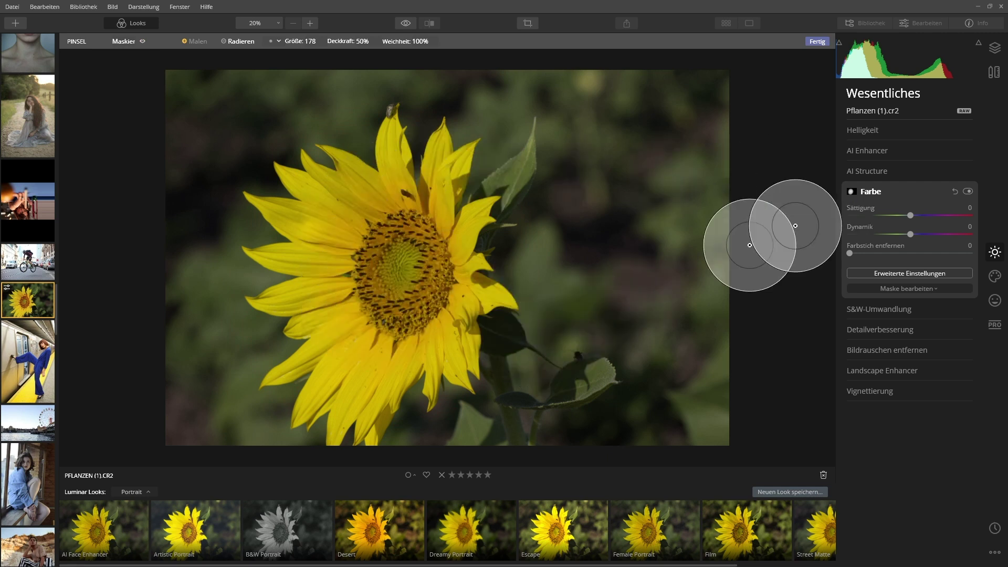
- Set the masked Farbe filter's Sättigung to 90 and compare the photo with the original
{"action": "left_click_drag", "start_coordinate": [912, 215], "coordinate": [966, 214]}
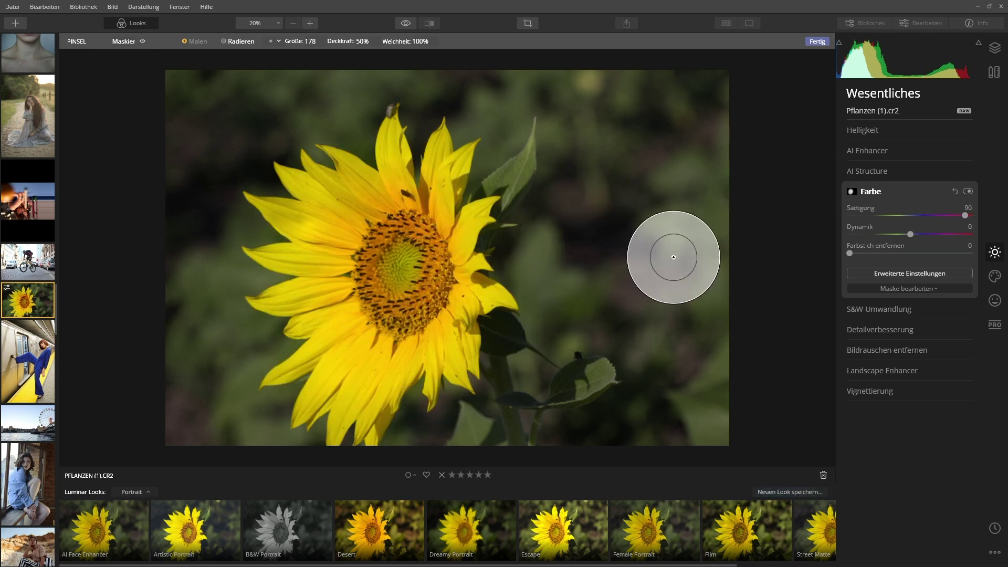
{"action": "left_click", "coordinate": [405, 22]}
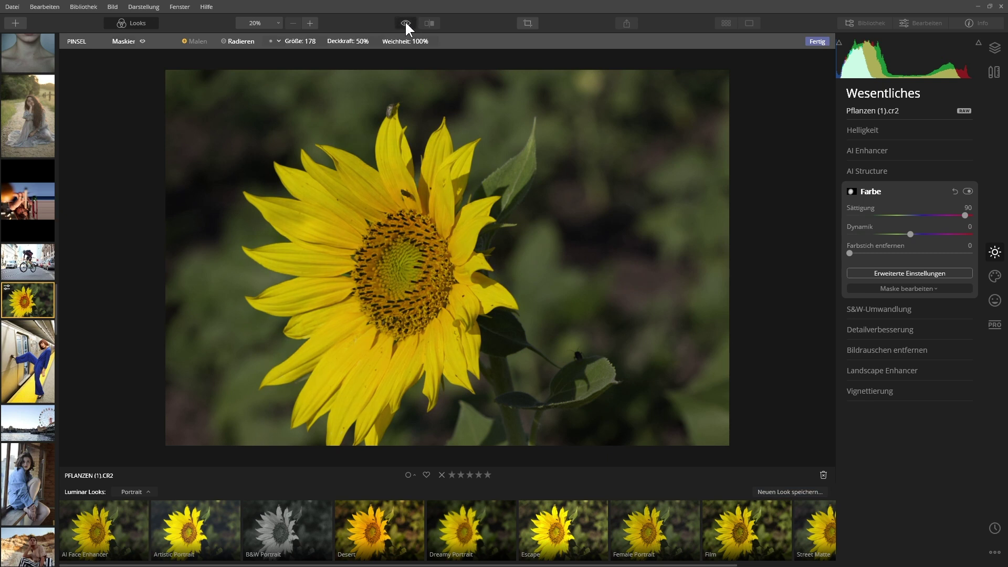
{"action": "left_click", "coordinate": [405, 22]}
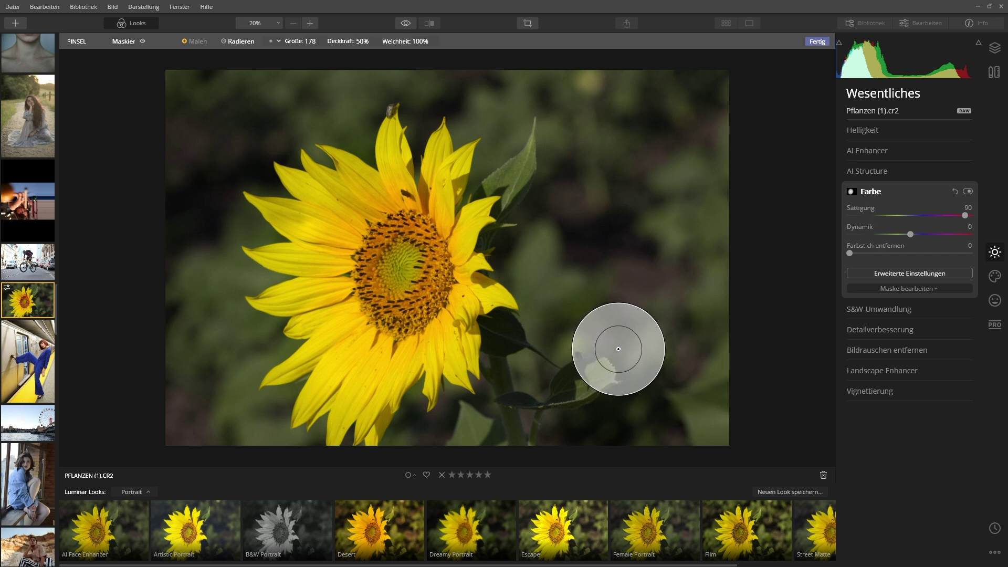
- Show the mask overlay and paint an extra masked area onto the background to the right of the flower
{"action": "left_click", "coordinate": [142, 41]}
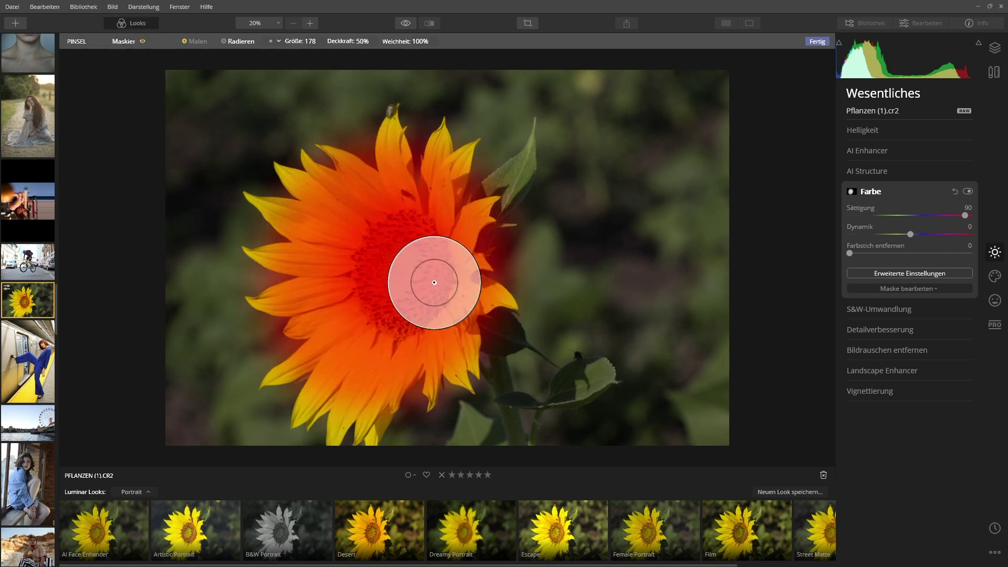
{"action": "left_click_drag", "start_coordinate": [496, 242], "coordinate": [575, 263]}
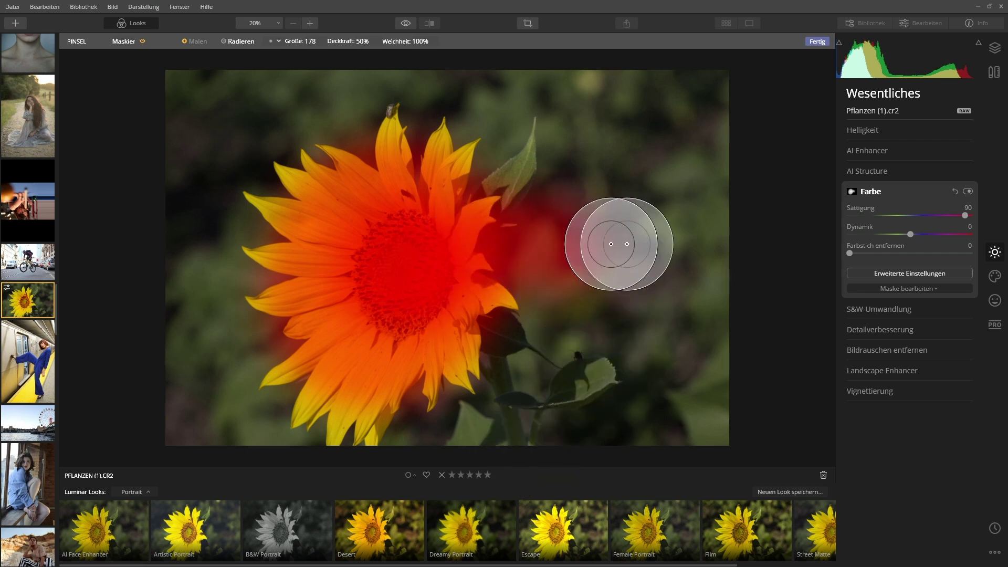
- Erase the masked background area beside the flower with the brush at 100% Deckkraft, and return to painting mode
{"action": "left_click", "coordinate": [240, 42]}
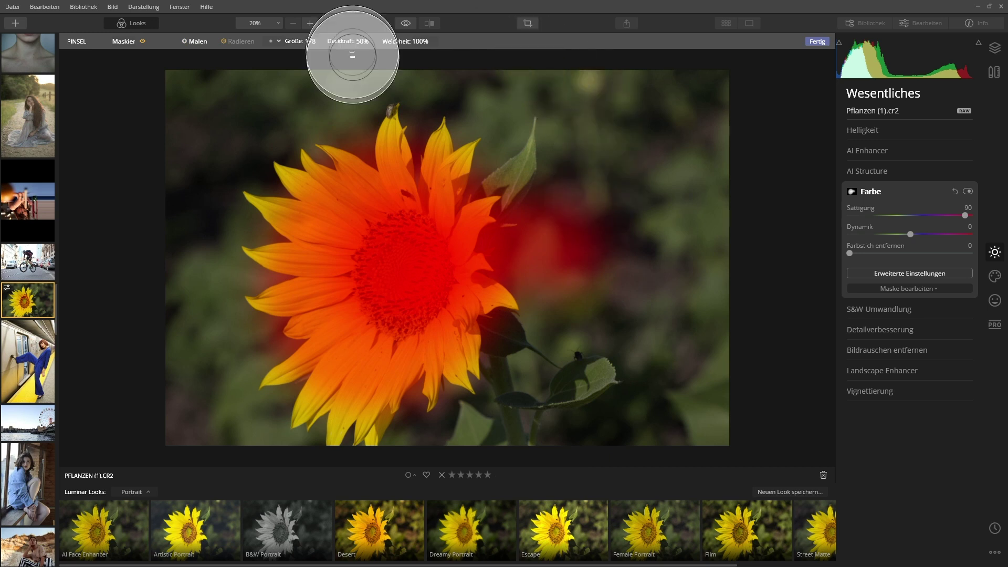
{"action": "left_click", "coordinate": [365, 43]}
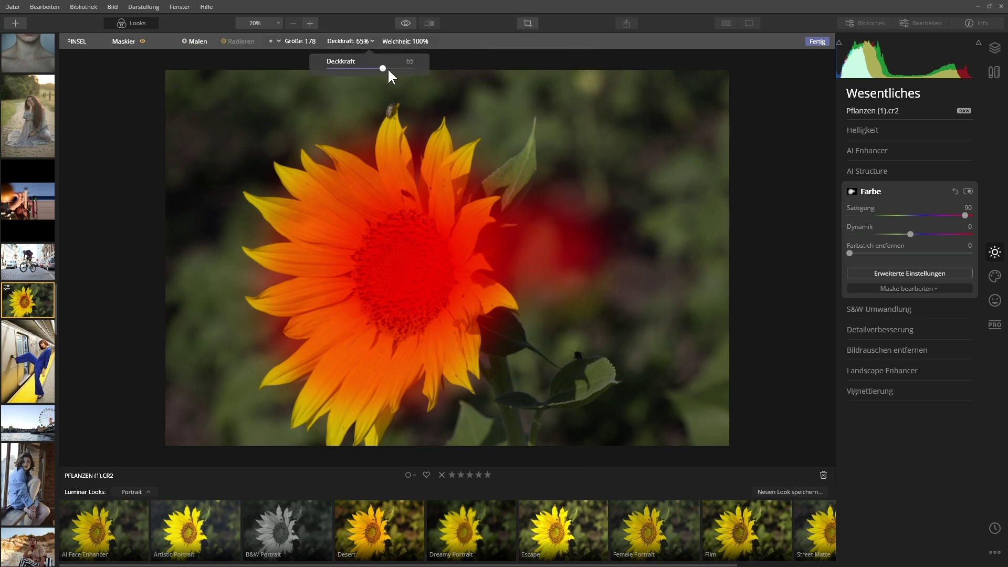
{"action": "left_click_drag", "start_coordinate": [387, 67], "coordinate": [431, 68]}
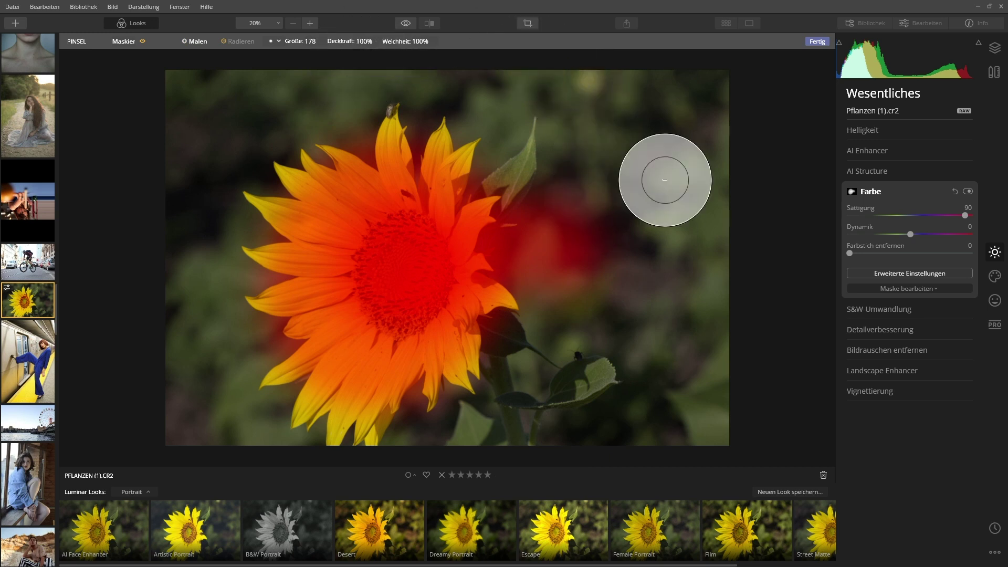
{"action": "mouse_move", "coordinate": [605, 149]}
{"action": "left_mouse_down"}
{"action": "mouse_move", "coordinate": [623, 214]}
{"action": "mouse_move", "coordinate": [599, 316]}
{"action": "mouse_move", "coordinate": [597, 264]}
{"action": "mouse_move", "coordinate": [555, 181]}
{"action": "mouse_move", "coordinate": [566, 254]}
{"action": "mouse_move", "coordinate": [558, 288]}
{"action": "mouse_move", "coordinate": [554, 208]}
{"action": "mouse_move", "coordinate": [558, 272]}
{"action": "left_mouse_up"}
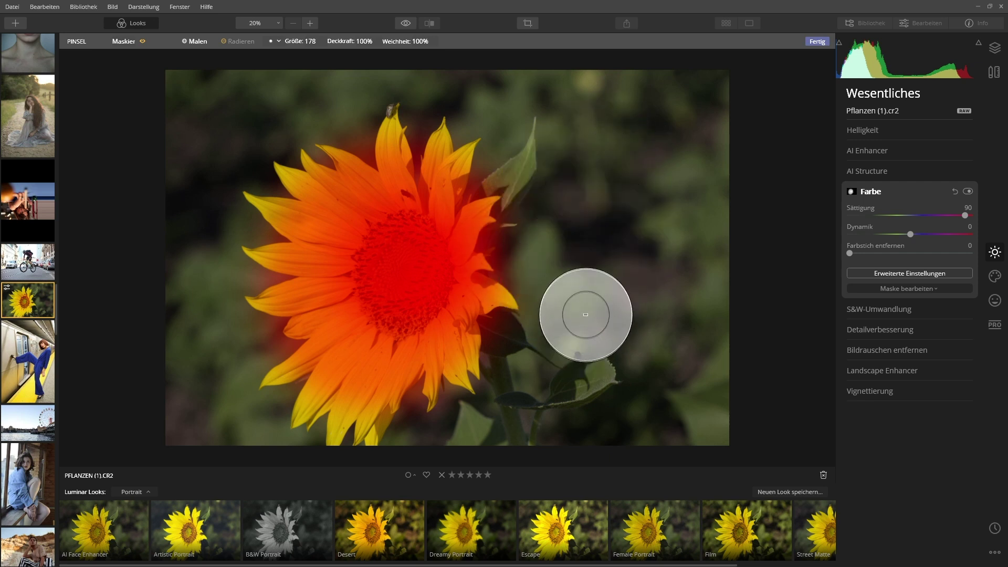
{"action": "left_click", "coordinate": [195, 42]}
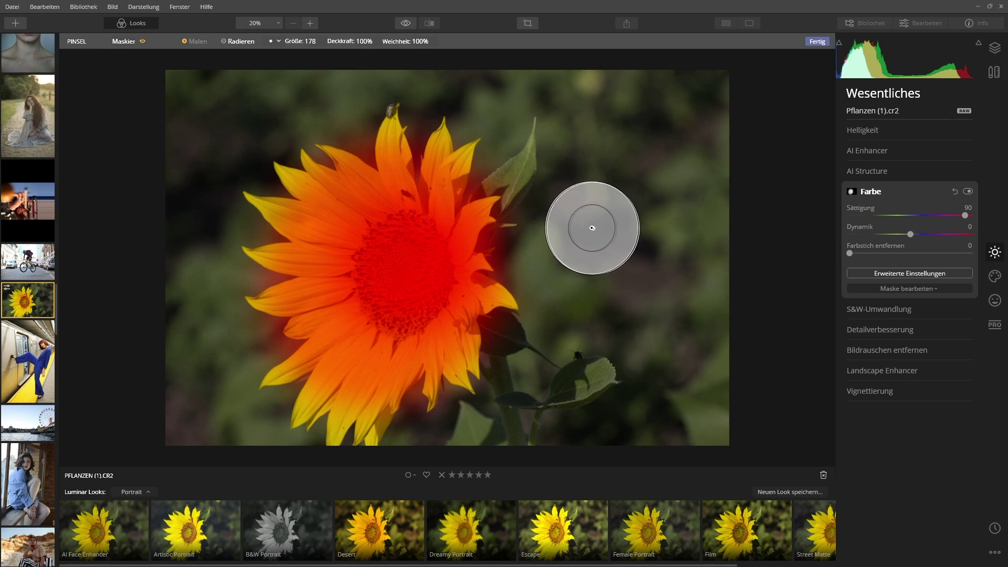
- Hide the mask overlay, set the Farbe filter's Sättigung to 71, and finish the brush mask
{"action": "left_click", "coordinate": [142, 41]}
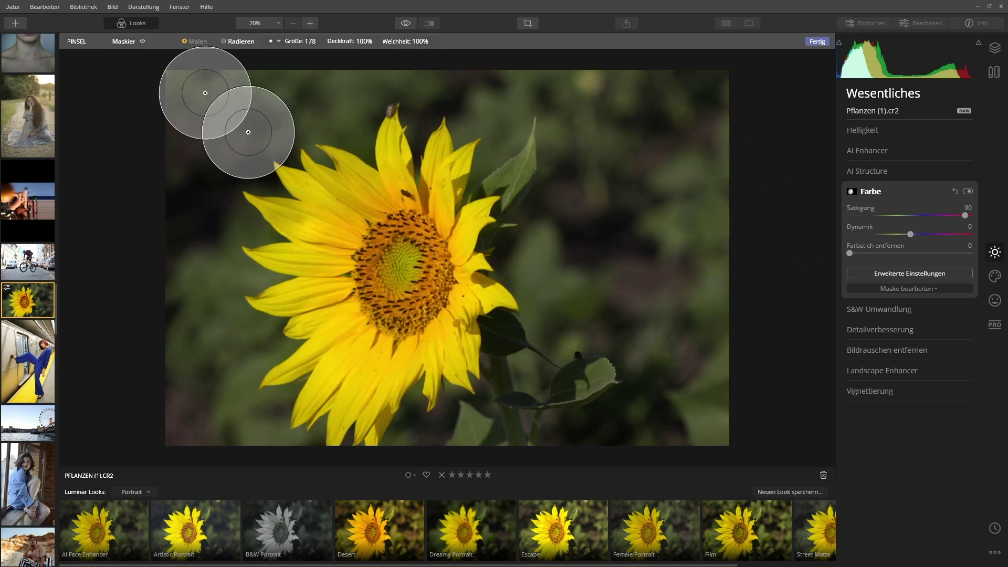
{"action": "left_click_drag", "start_coordinate": [950, 215], "coordinate": [953, 215]}
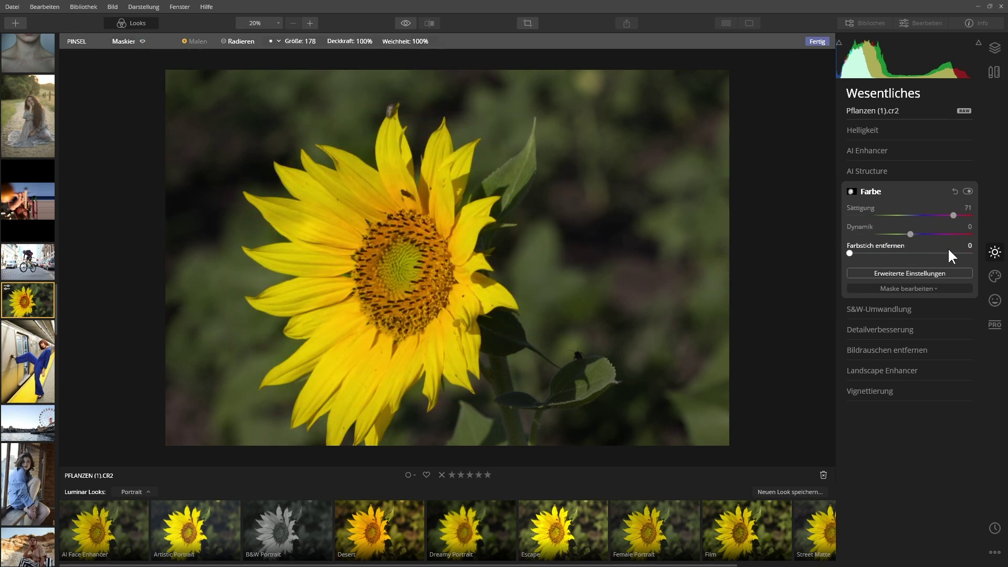
{"action": "left_click", "coordinate": [816, 46]}
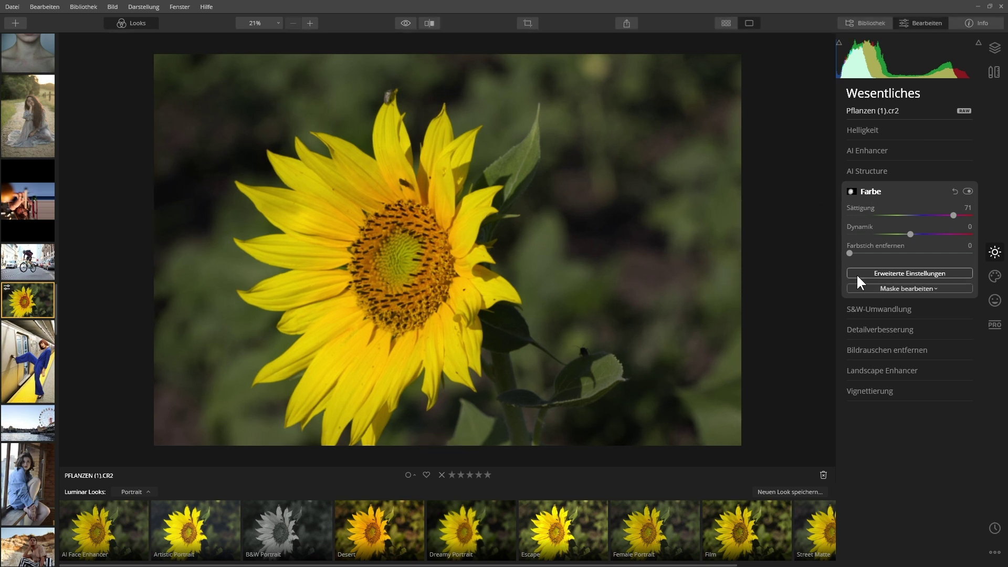
- Reopen the Farbe filter's brush mask, check its overlay, and collapse the filter
{"action": "left_click", "coordinate": [908, 289]}
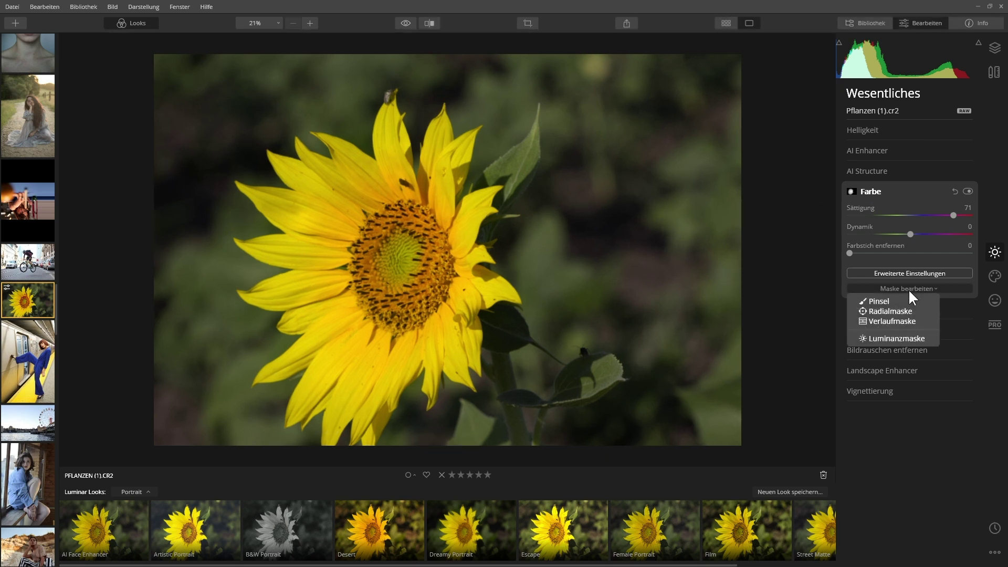
{"action": "left_click", "coordinate": [878, 302]}
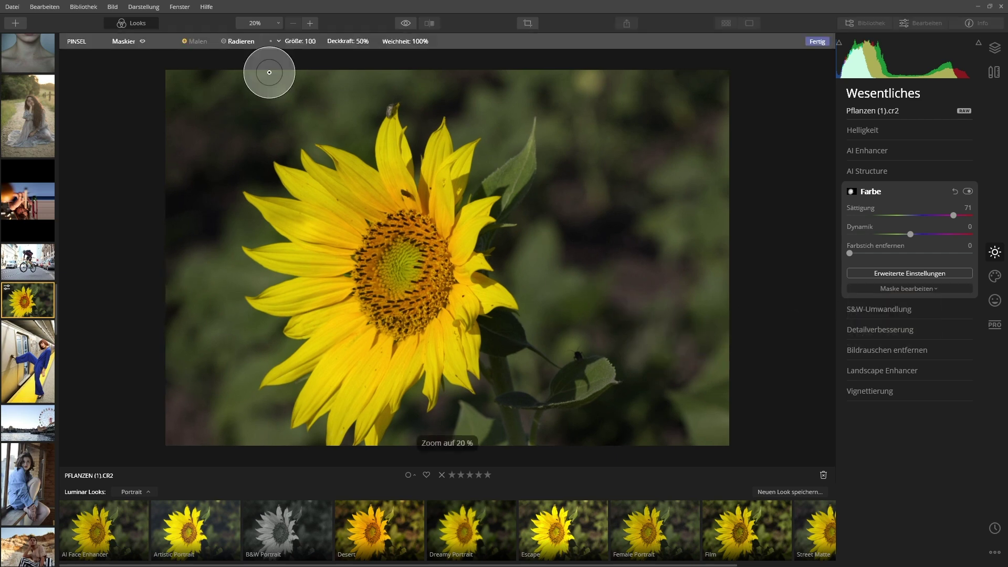
{"action": "left_click", "coordinate": [143, 42]}
{"action": "left_click", "coordinate": [142, 41]}
{"action": "left_click", "coordinate": [911, 192]}
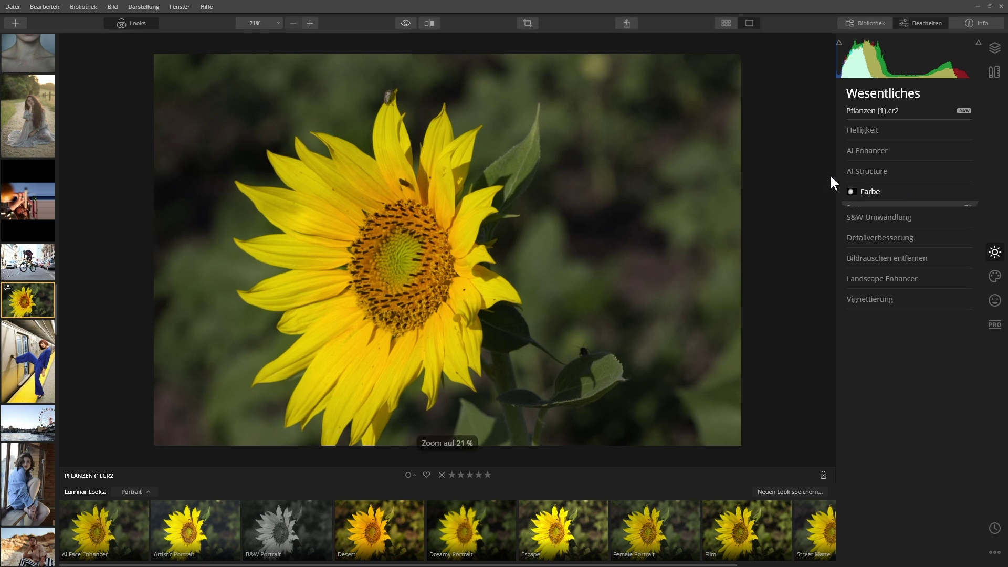
- Add a new adjustment layer to look at the mask types it offers, and delete the layer again
{"action": "left_click", "coordinate": [996, 51]}
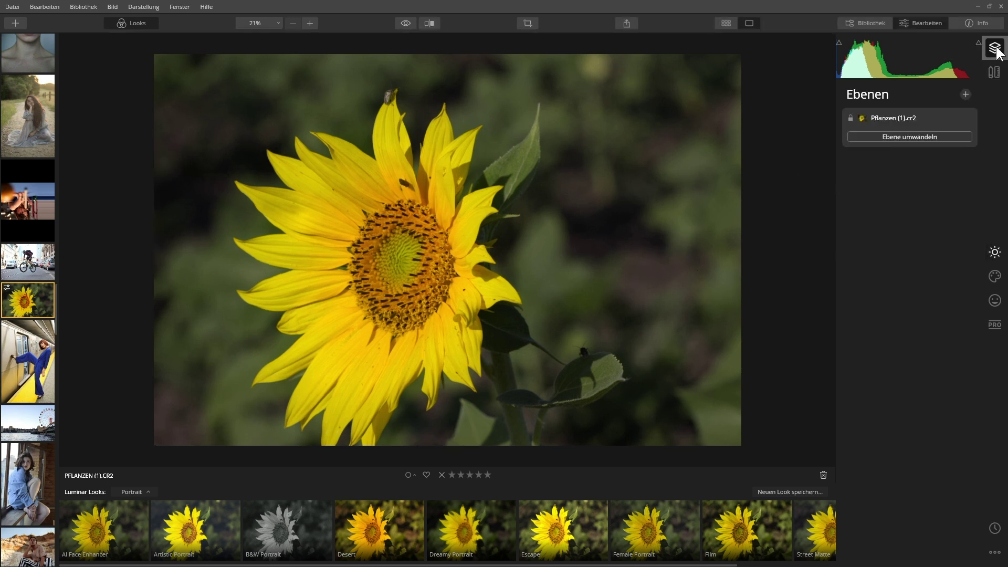
{"action": "left_click", "coordinate": [964, 96]}
{"action": "left_click", "coordinate": [914, 106]}
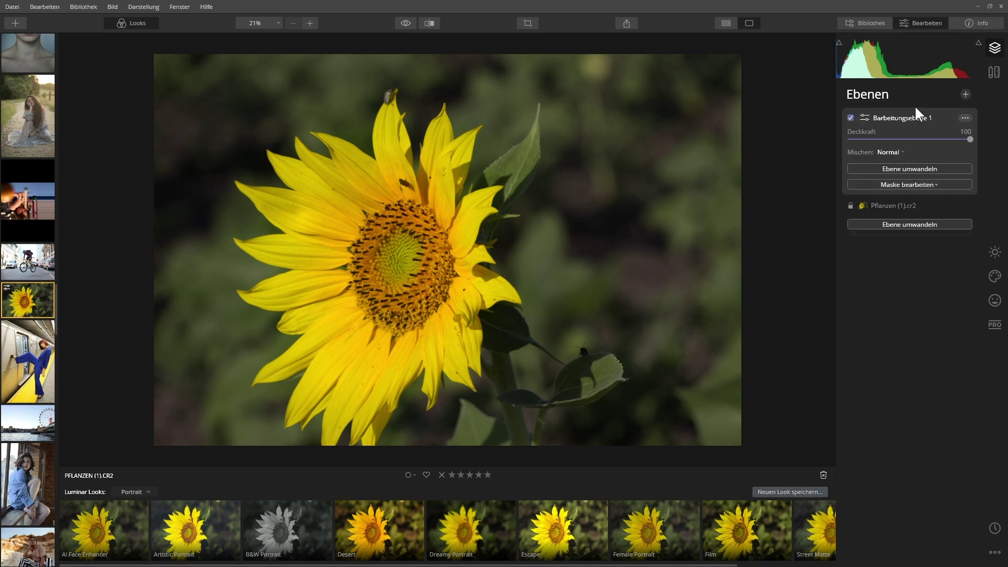
{"action": "left_click", "coordinate": [916, 184]}
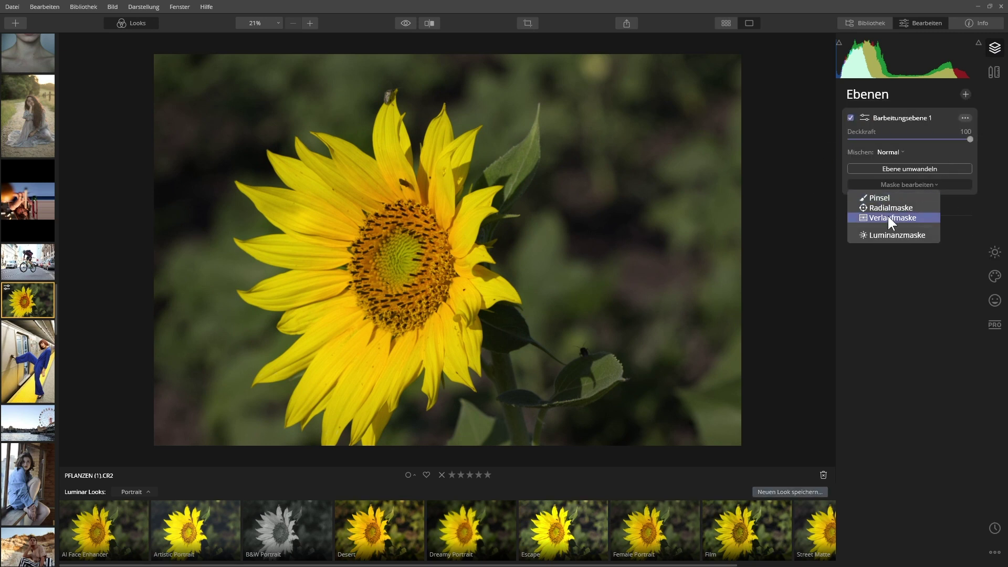
{"action": "left_click", "coordinate": [904, 184]}
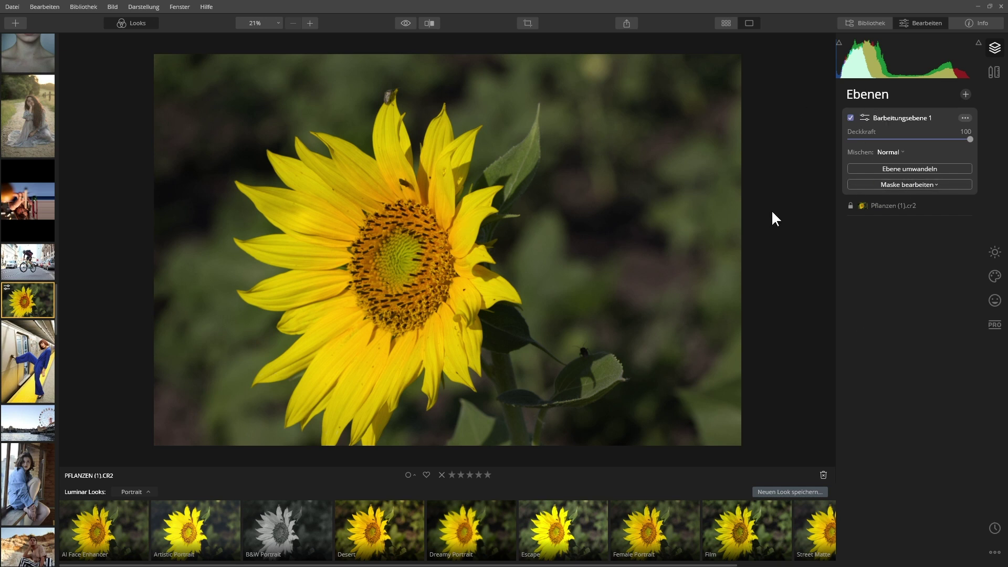
{"action": "left_click", "coordinate": [965, 118]}
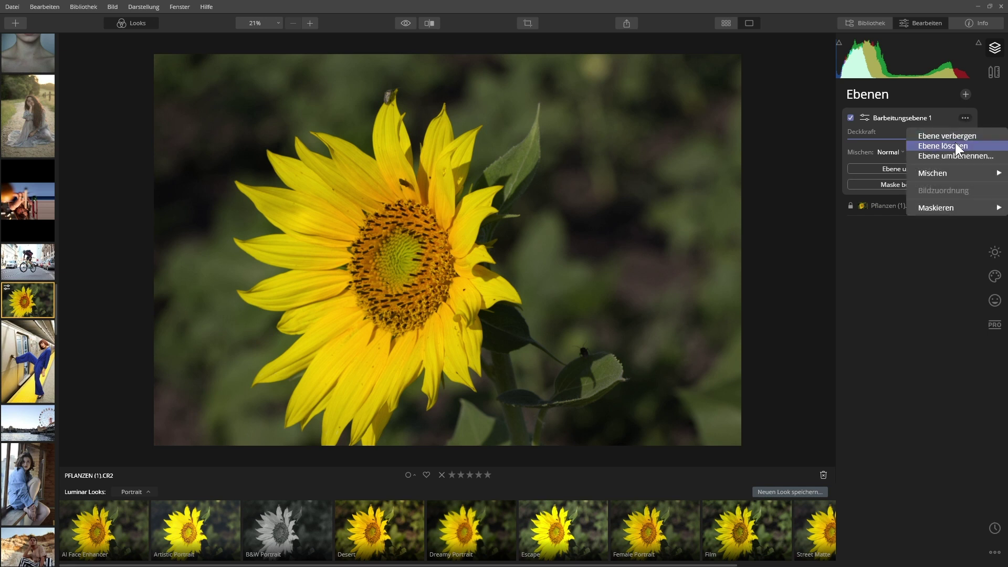
{"action": "left_click", "coordinate": [956, 142]}
- Return to the Wesentliches filters, reopen the Farbe filter, and reset it to clear its brush mask and Sättigung
{"action": "left_click", "coordinate": [995, 255]}
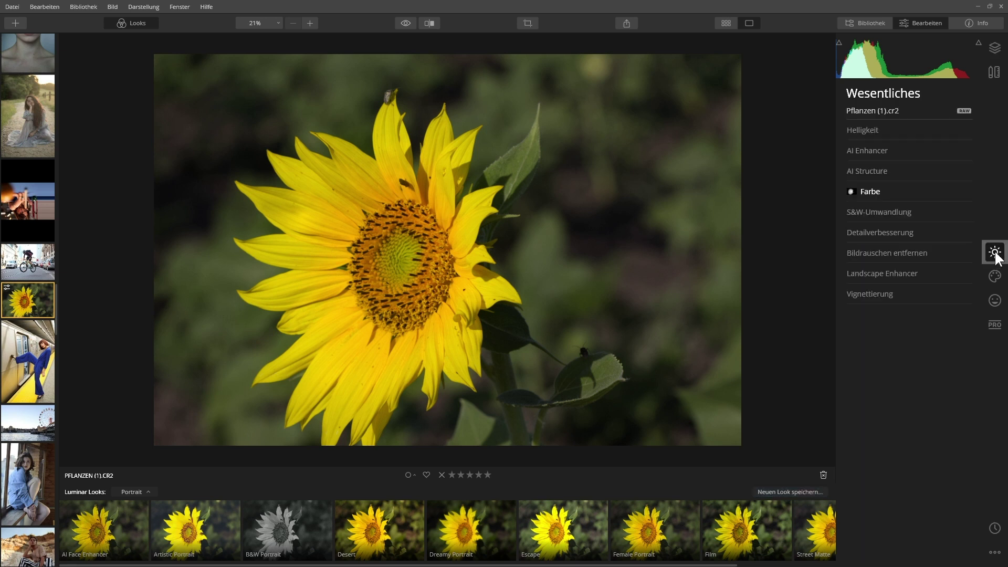
{"action": "left_click", "coordinate": [871, 191]}
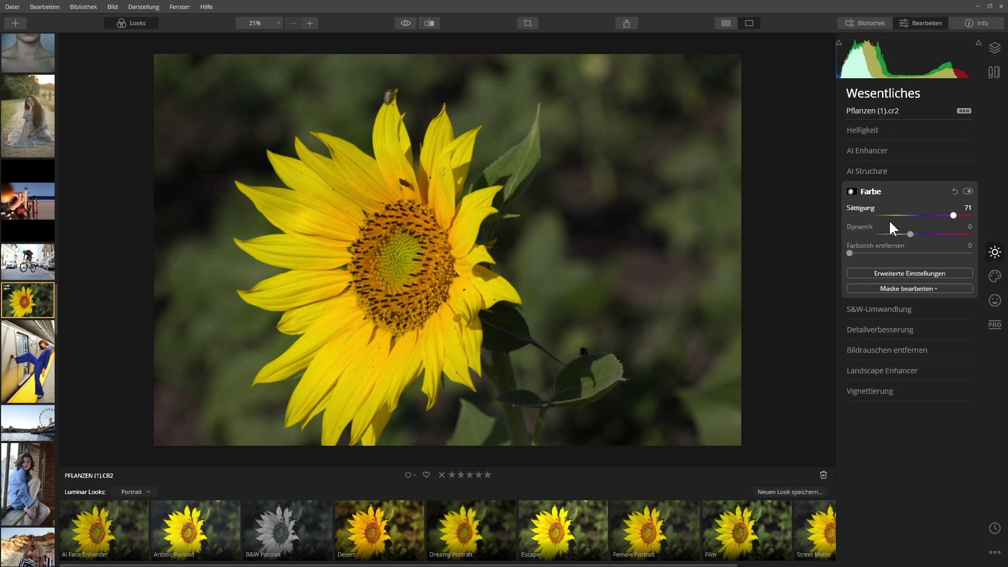
{"action": "left_click", "coordinate": [955, 191]}
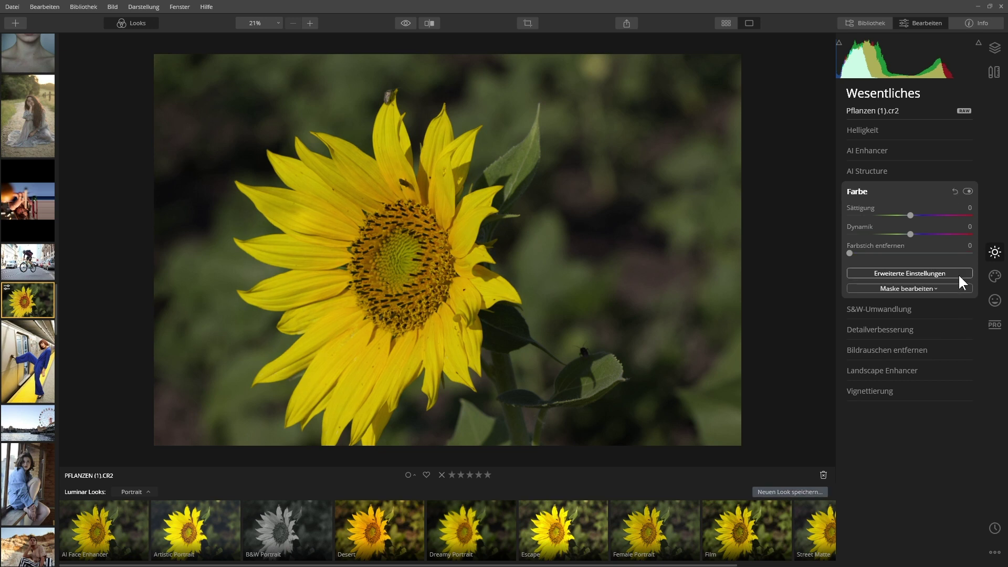
- Draw a Radialmaske over the flower's centre for the Farbe filter and invert it so the circle's inside is masked, with the overlay shown
{"action": "left_click", "coordinate": [907, 288]}
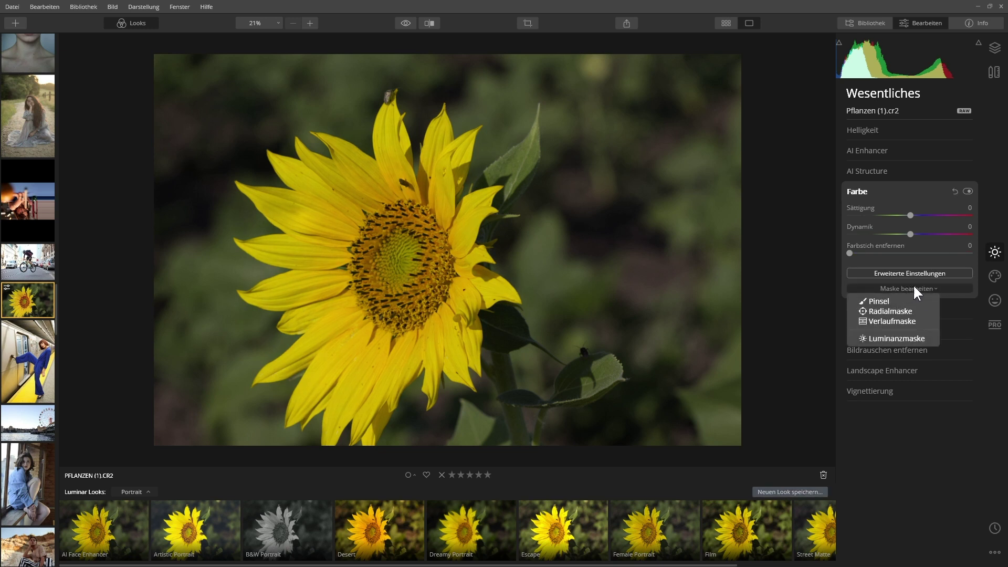
{"action": "left_click", "coordinate": [903, 311]}
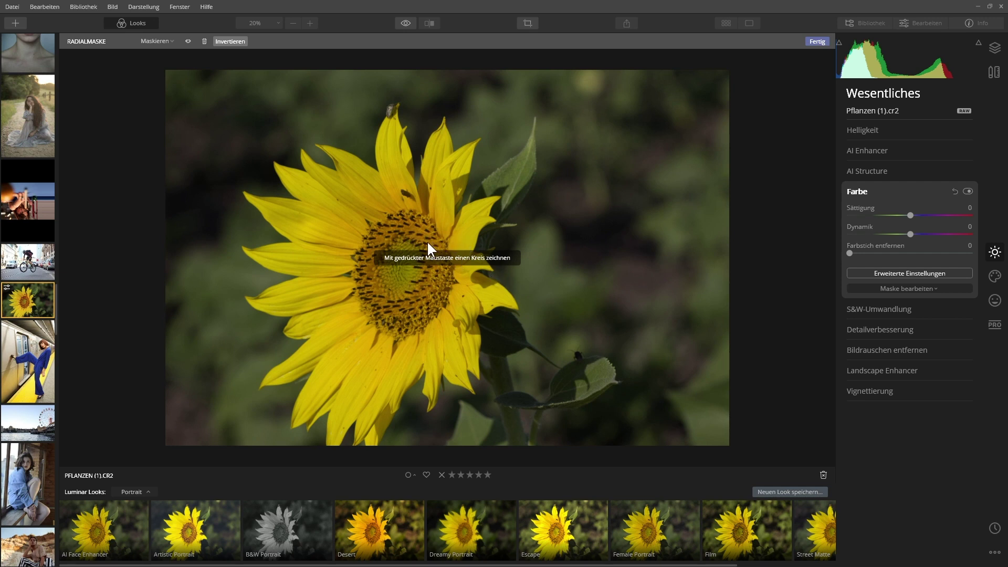
{"action": "left_click_drag", "start_coordinate": [427, 240], "coordinate": [471, 268]}
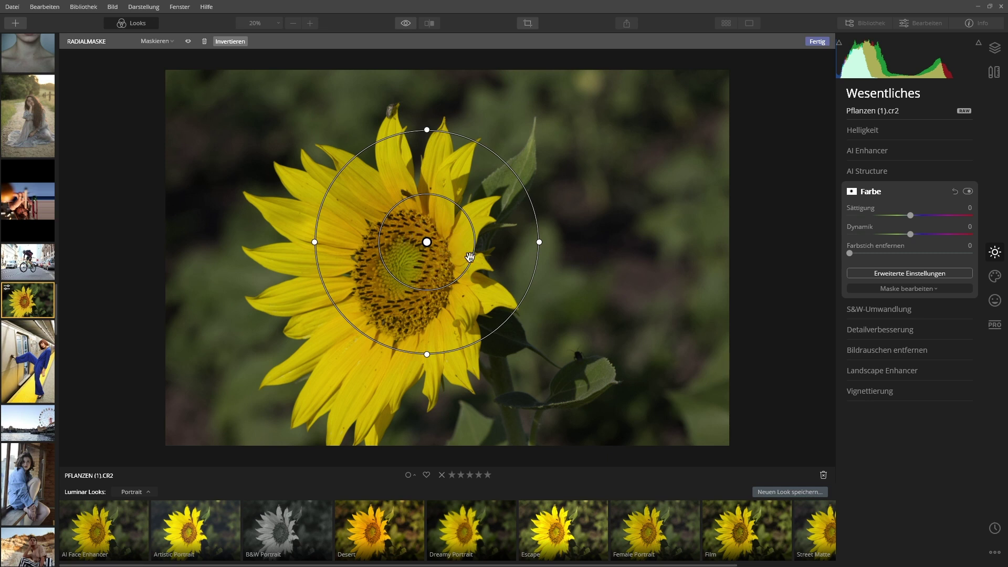
{"action": "left_click", "coordinate": [187, 41]}
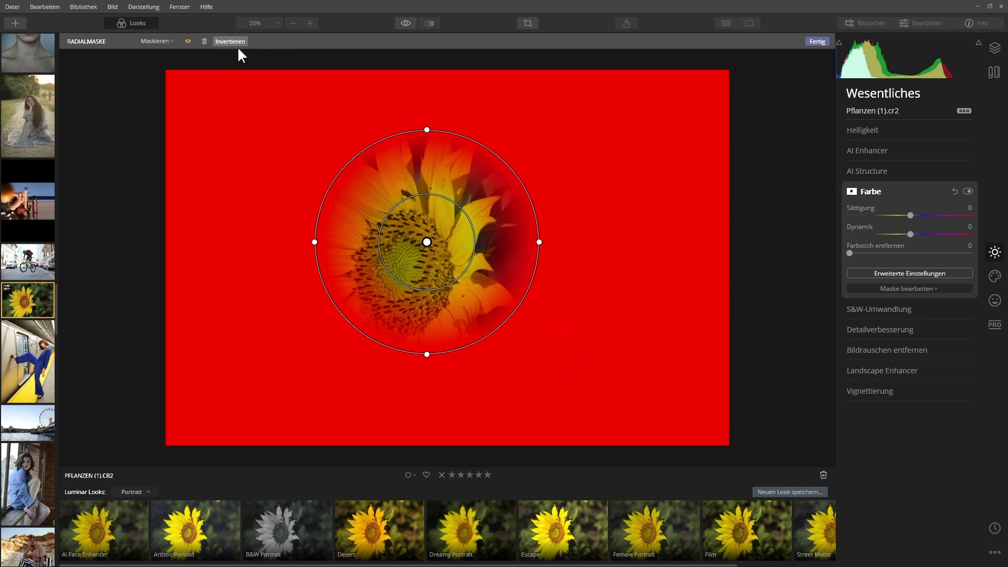
{"action": "left_click", "coordinate": [156, 40]}
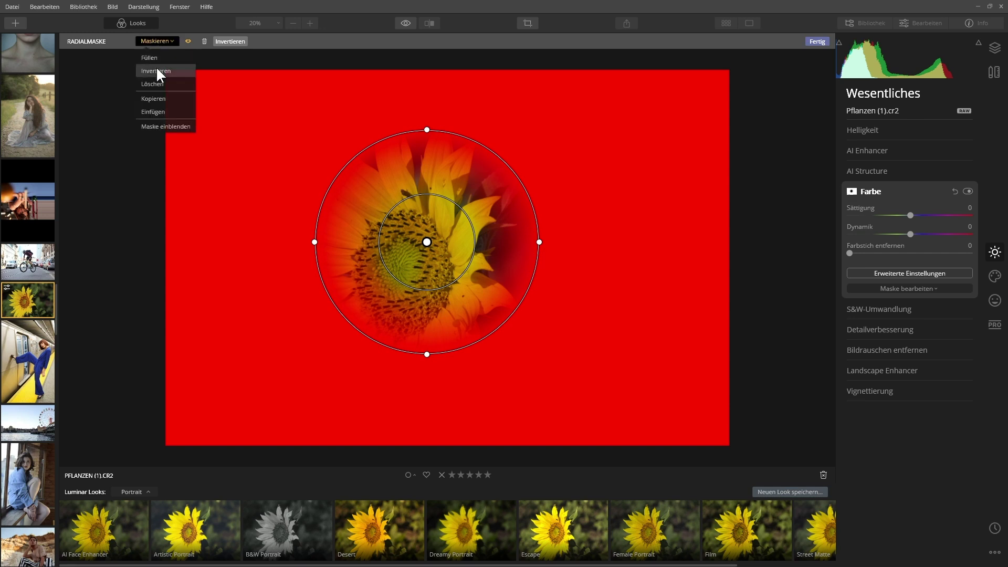
{"action": "left_click", "coordinate": [229, 41]}
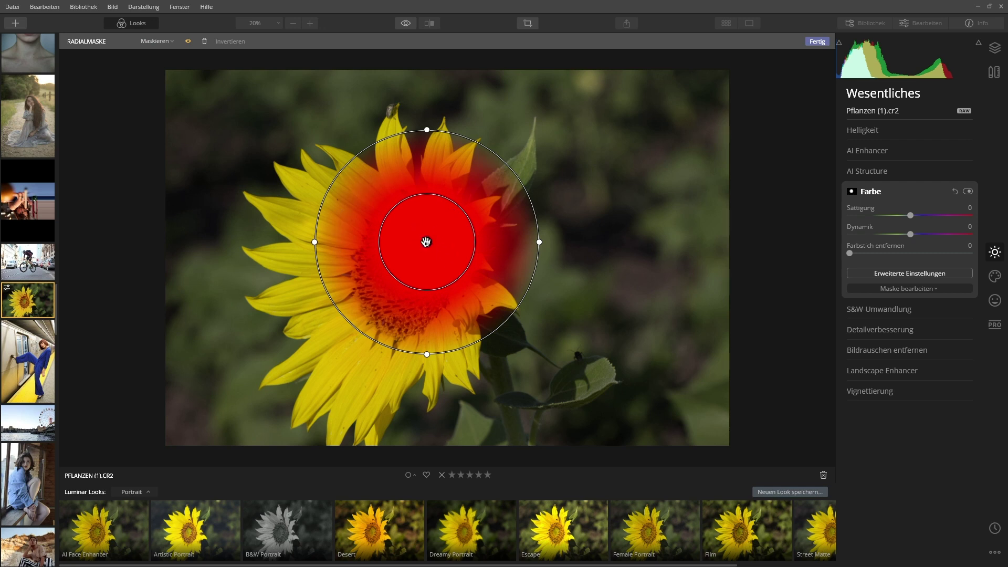
- Centre the radial mask on the sunflower, enlarge it to reach the petals, and hide the mask overlay
{"action": "left_click_drag", "start_coordinate": [425, 242], "coordinate": [397, 271]}
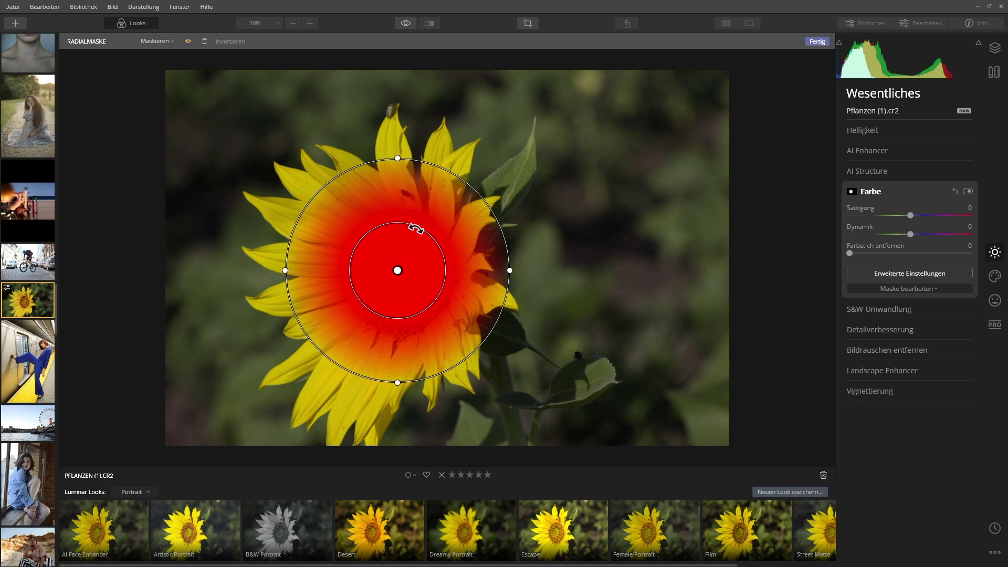
{"action": "left_click_drag", "start_coordinate": [416, 229], "coordinate": [430, 220]}
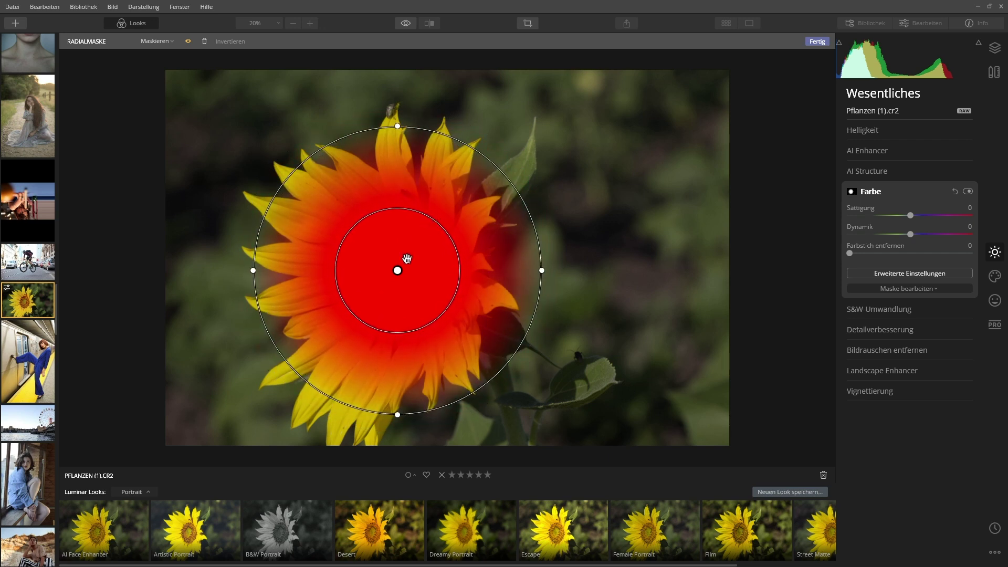
{"action": "left_click_drag", "start_coordinate": [398, 270], "coordinate": [383, 272]}
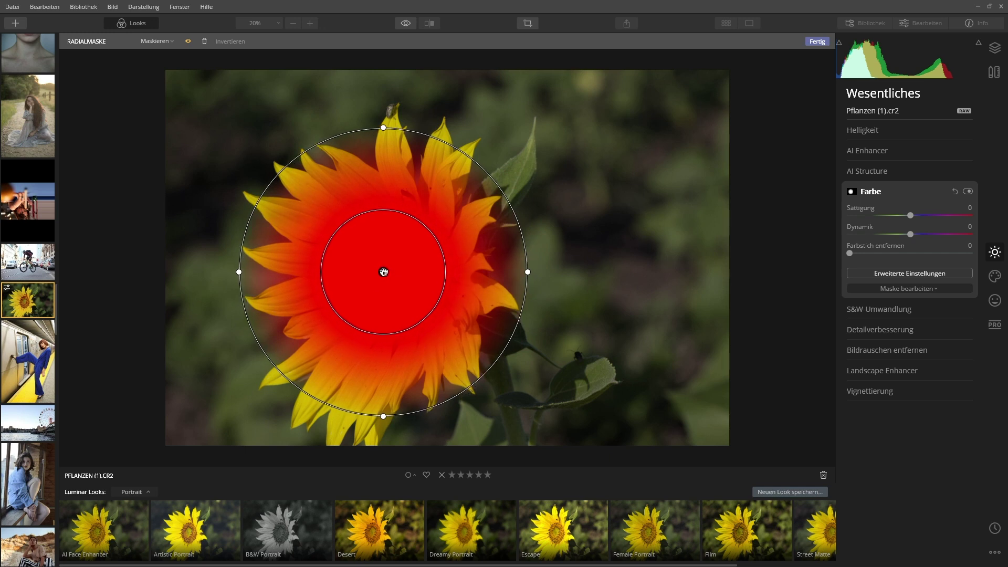
{"action": "left_click", "coordinate": [187, 41]}
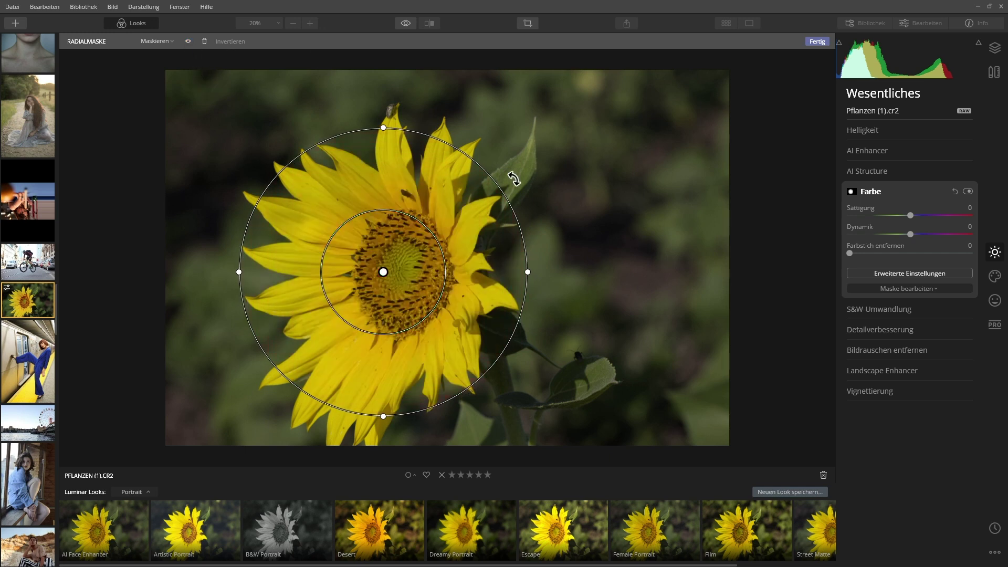
- Set the Farbe filter's Sättigung to 82 and finish the radial mask, comparing the photo before and after
{"action": "left_click_drag", "start_coordinate": [912, 212], "coordinate": [961, 210]}
{"action": "left_click", "coordinate": [406, 21]}
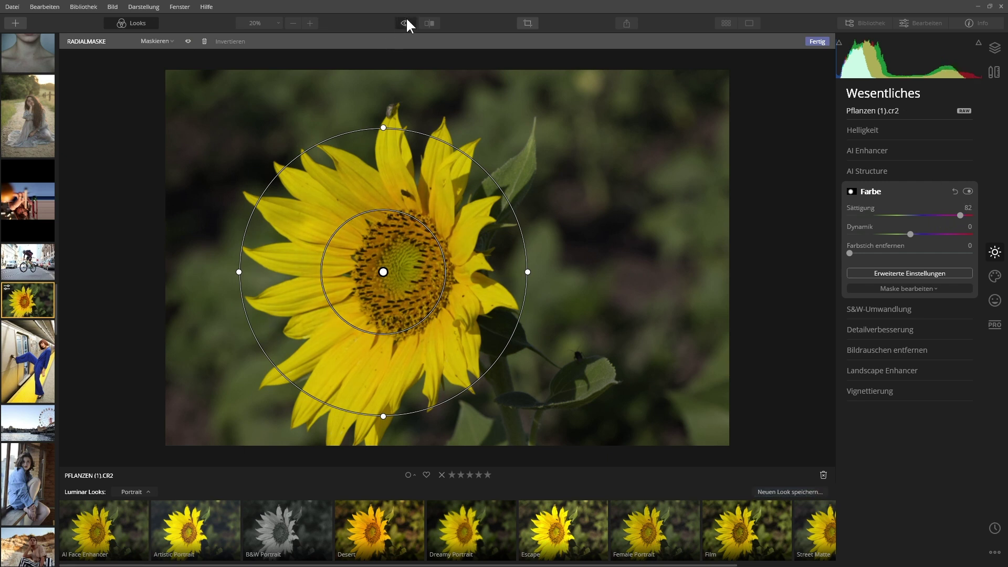
{"action": "left_click", "coordinate": [407, 21]}
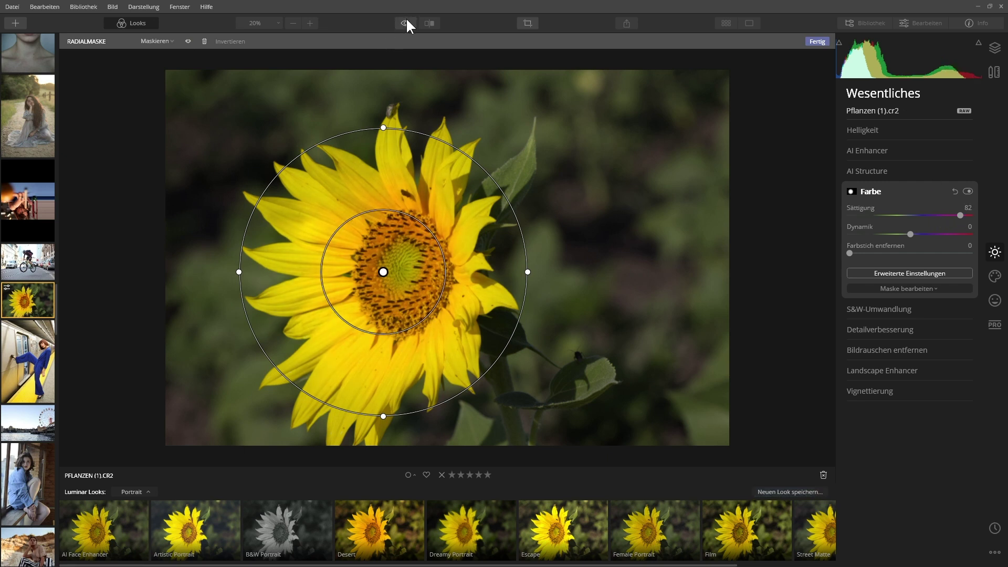
{"action": "left_click", "coordinate": [819, 41]}
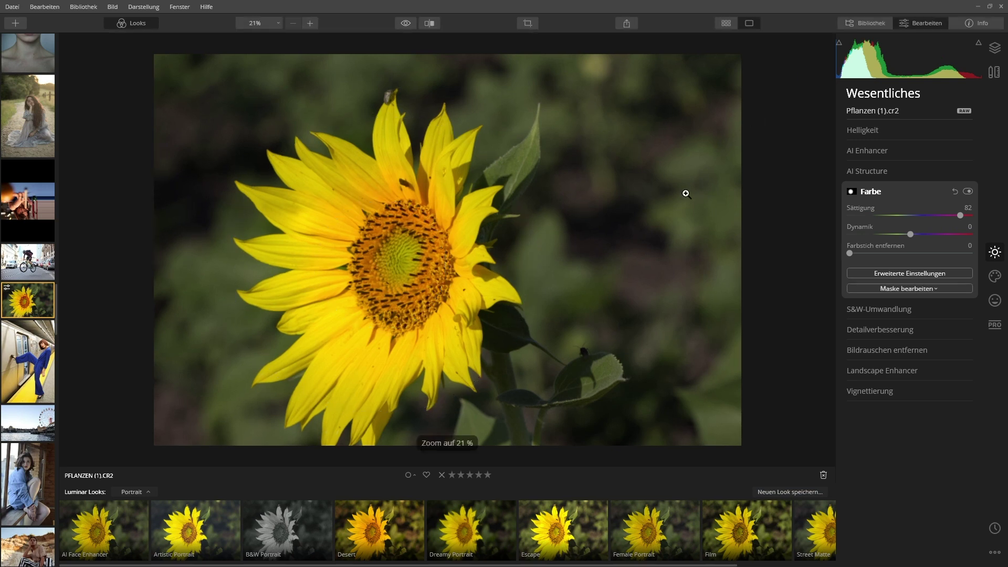
{"action": "left_click", "coordinate": [407, 24]}
{"action": "left_click", "coordinate": [407, 25]}
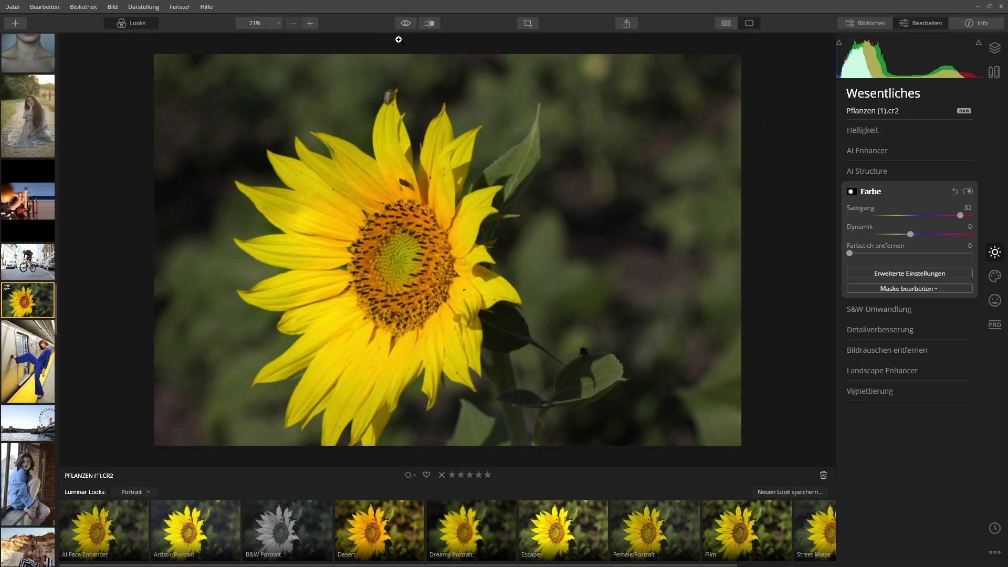
- Reset the Farbe filter to remove the radial mask and its Sättigung adjustment
{"action": "left_click", "coordinate": [918, 286]}
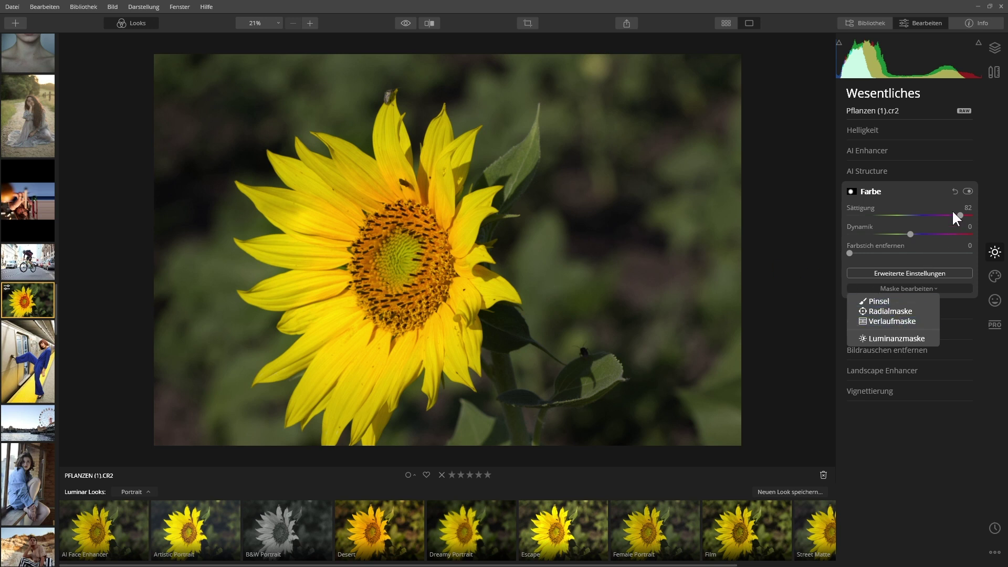
{"action": "left_click", "coordinate": [949, 191]}
{"action": "left_click", "coordinate": [952, 191]}
{"action": "left_click", "coordinate": [910, 193]}
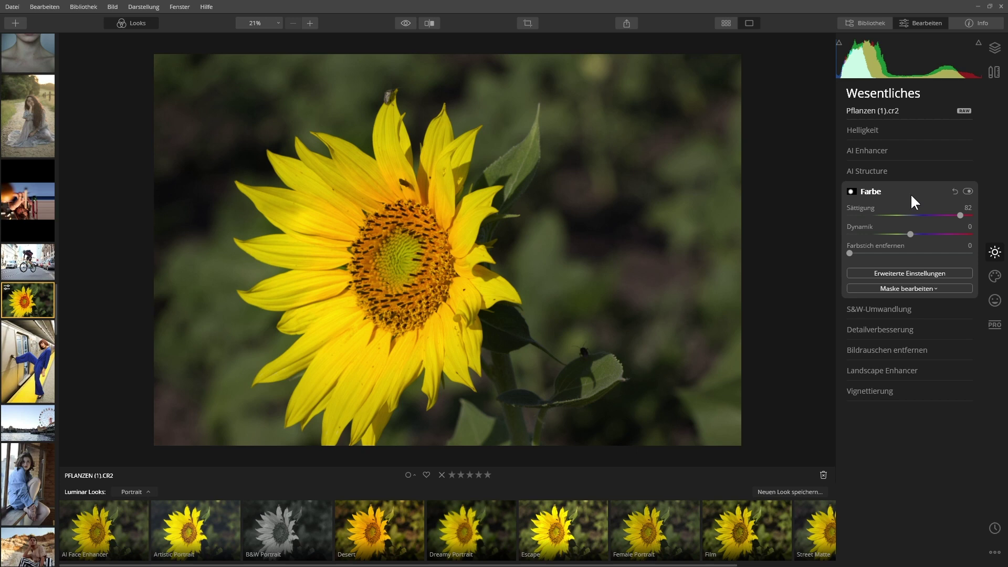
{"action": "left_click", "coordinate": [953, 191]}
- Draw a Verlaufmaske for the Farbe filter from the flower's centre toward the right background, show its overlay, and reposition it
{"action": "left_click", "coordinate": [911, 288]}
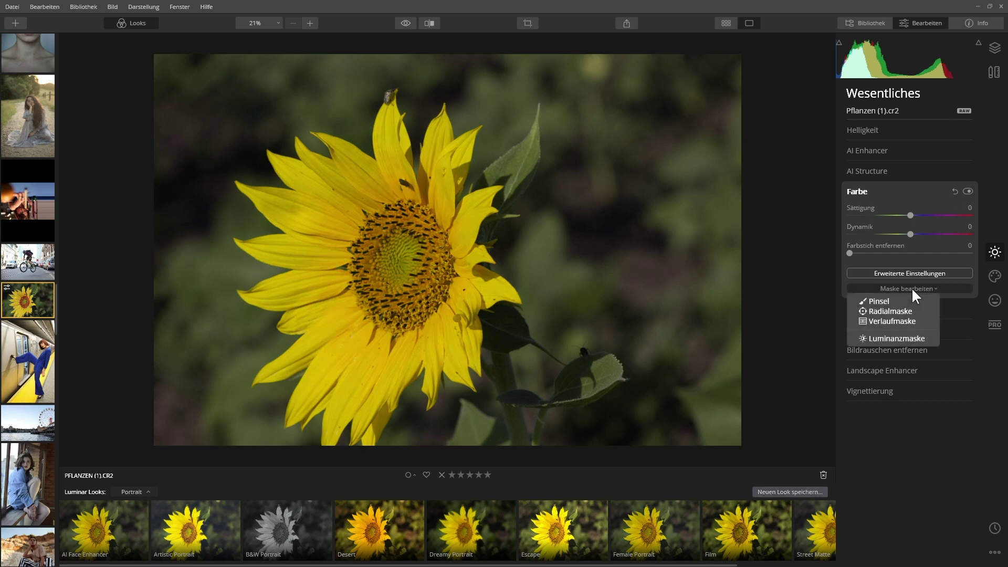
{"action": "left_click", "coordinate": [896, 321]}
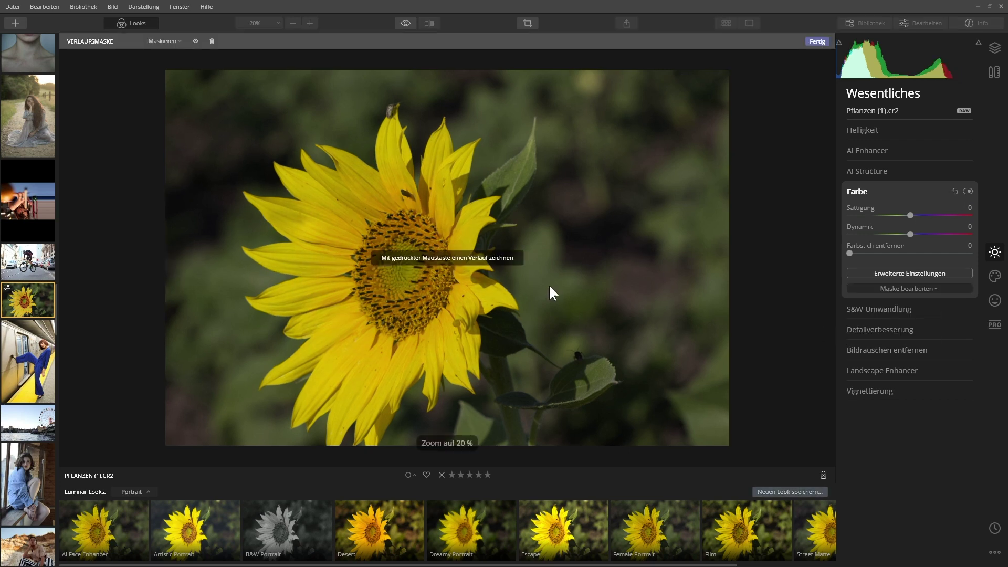
{"action": "mouse_move", "coordinate": [394, 221]}
{"action": "left_mouse_down"}
{"action": "mouse_move", "coordinate": [499, 269]}
{"action": "mouse_move", "coordinate": [549, 224]}
{"action": "mouse_move", "coordinate": [637, 218]}
{"action": "mouse_move", "coordinate": [625, 221]}
{"action": "left_mouse_up"}
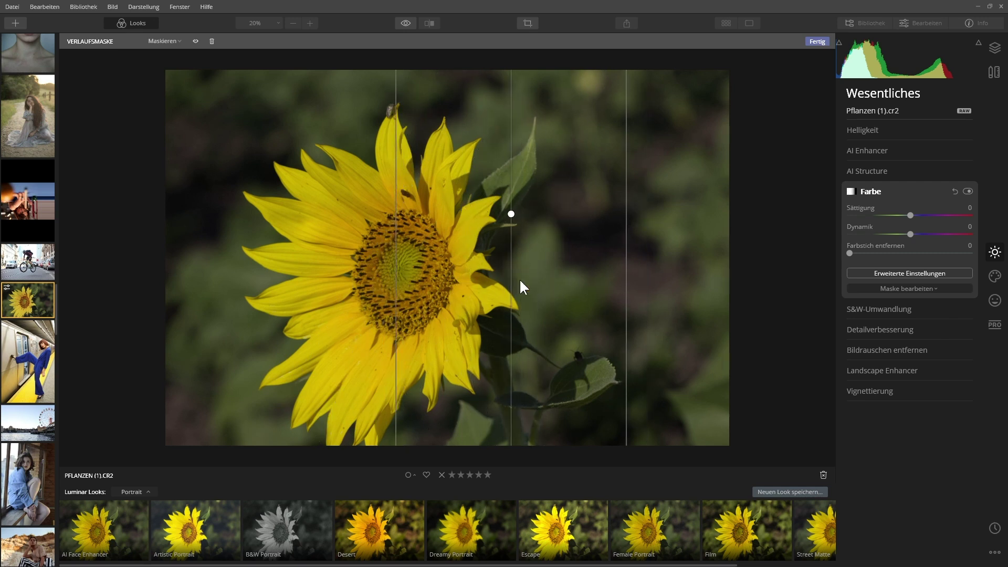
{"action": "left_click", "coordinate": [196, 41]}
{"action": "left_click_drag", "start_coordinate": [511, 214], "coordinate": [494, 250]}
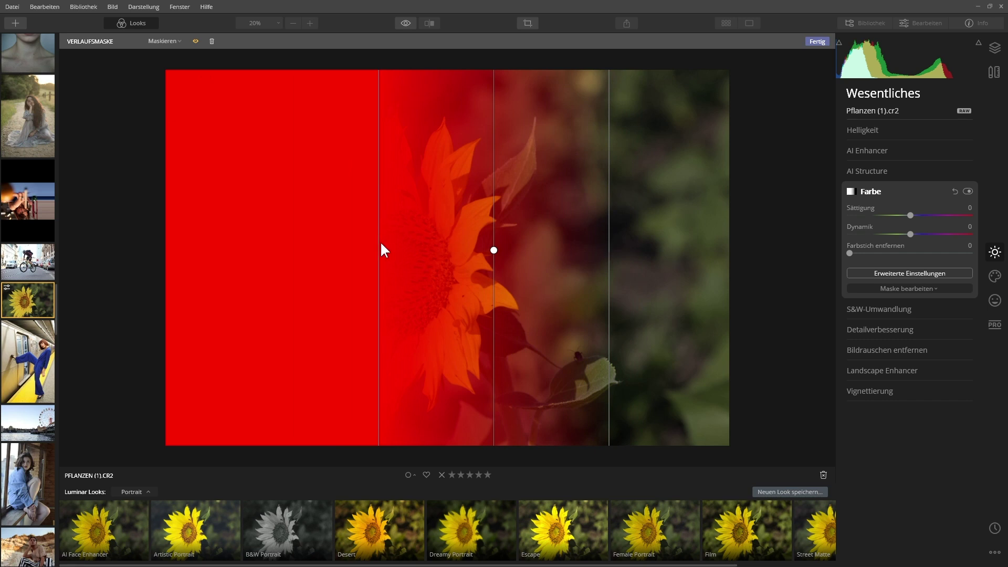
- Narrow the gradient mask's transition zone, shift it to the flower's right petals, and hide the mask overlay
{"action": "left_click_drag", "start_coordinate": [608, 245], "coordinate": [522, 247]}
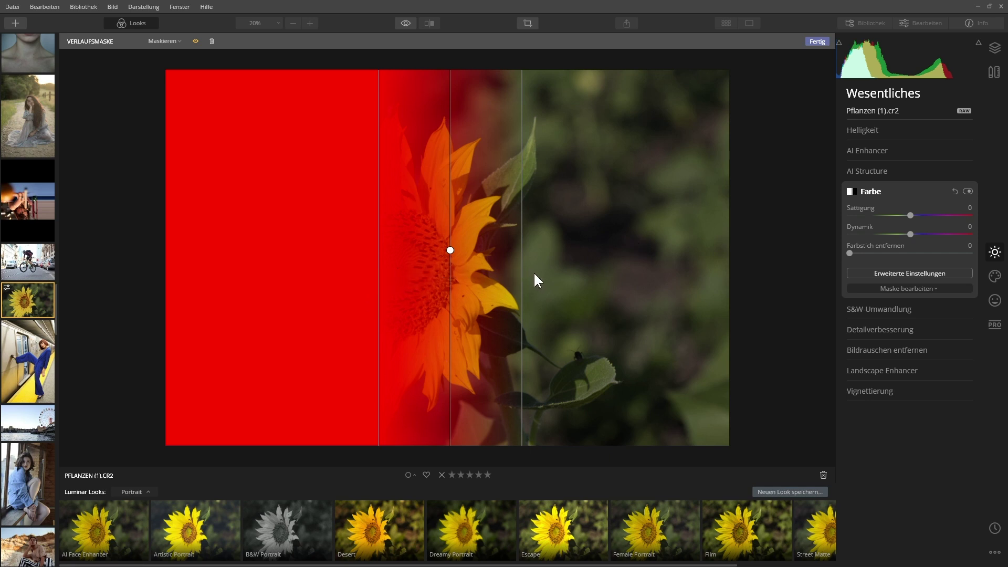
{"action": "mouse_move", "coordinate": [450, 250]}
{"action": "left_mouse_down"}
{"action": "mouse_move", "coordinate": [553, 250]}
{"action": "mouse_move", "coordinate": [462, 246]}
{"action": "left_mouse_up"}
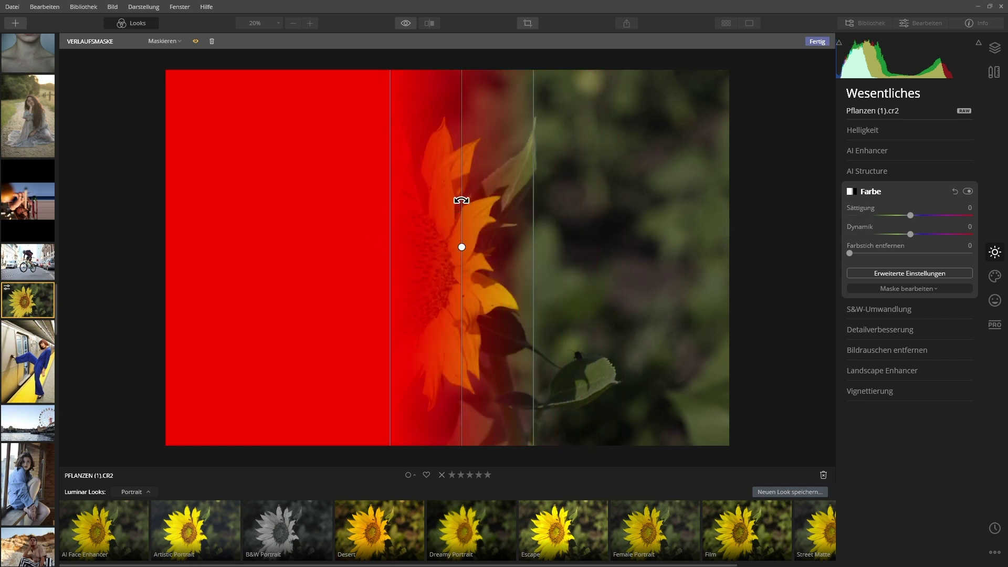
{"action": "left_click_drag", "start_coordinate": [461, 199], "coordinate": [466, 180]}
{"action": "left_click_drag", "start_coordinate": [460, 249], "coordinate": [488, 248]}
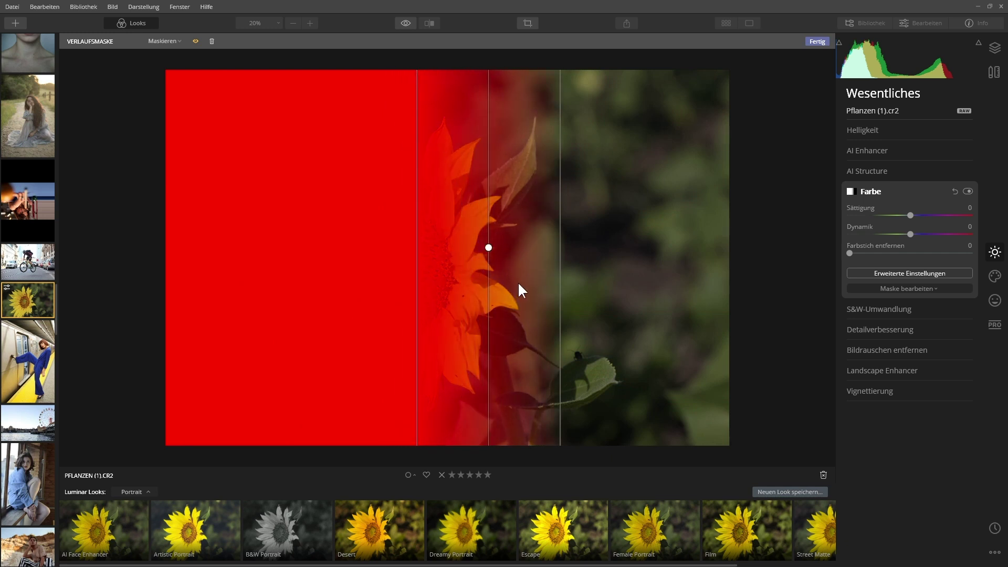
{"action": "left_click", "coordinate": [197, 40]}
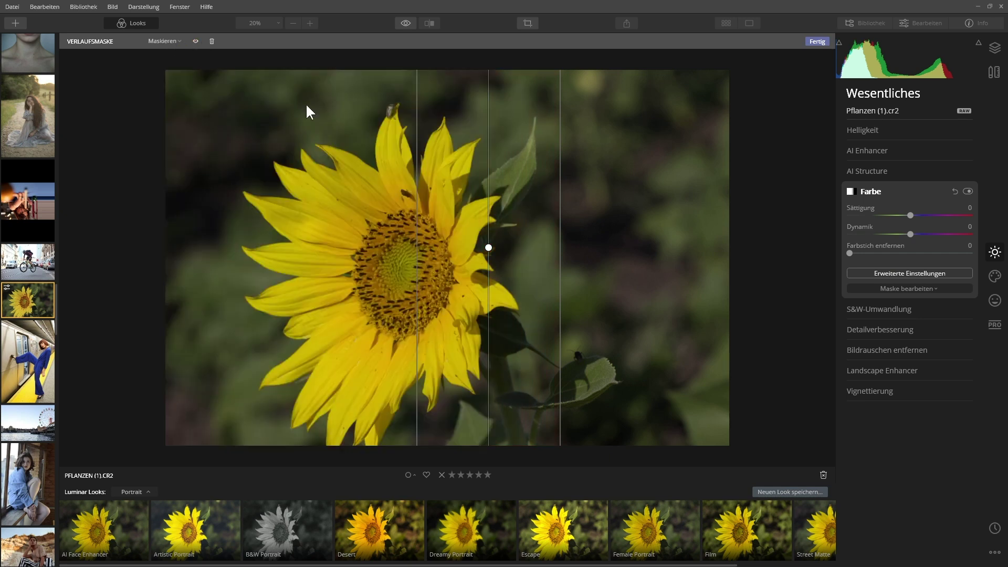
- Set the Farbe filter's Sättigung to 100 for the gradient mask and compare the photo before and after
{"action": "left_click_drag", "start_coordinate": [911, 215], "coordinate": [974, 215]}
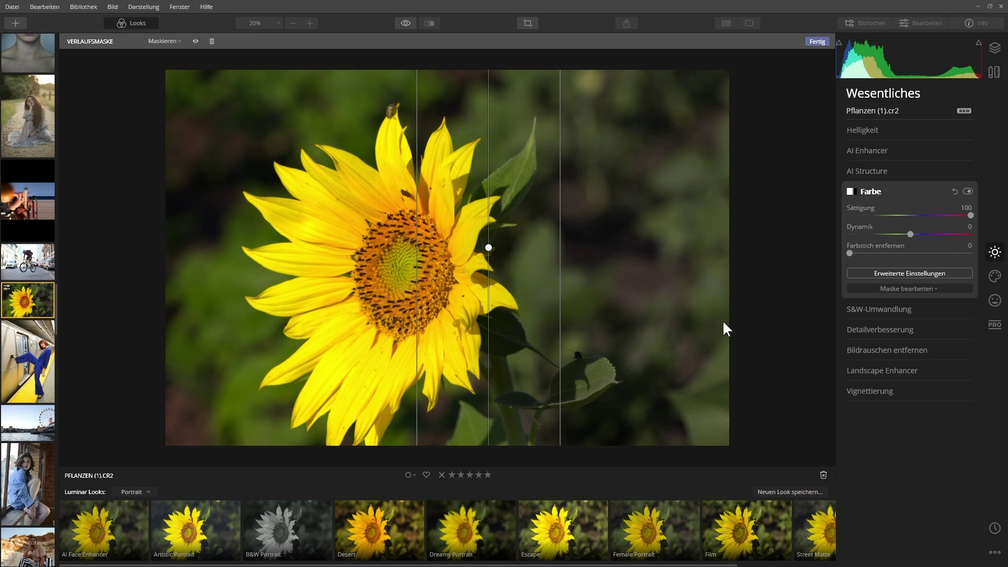
{"action": "left_click", "coordinate": [407, 23]}
{"action": "left_click", "coordinate": [407, 23]}
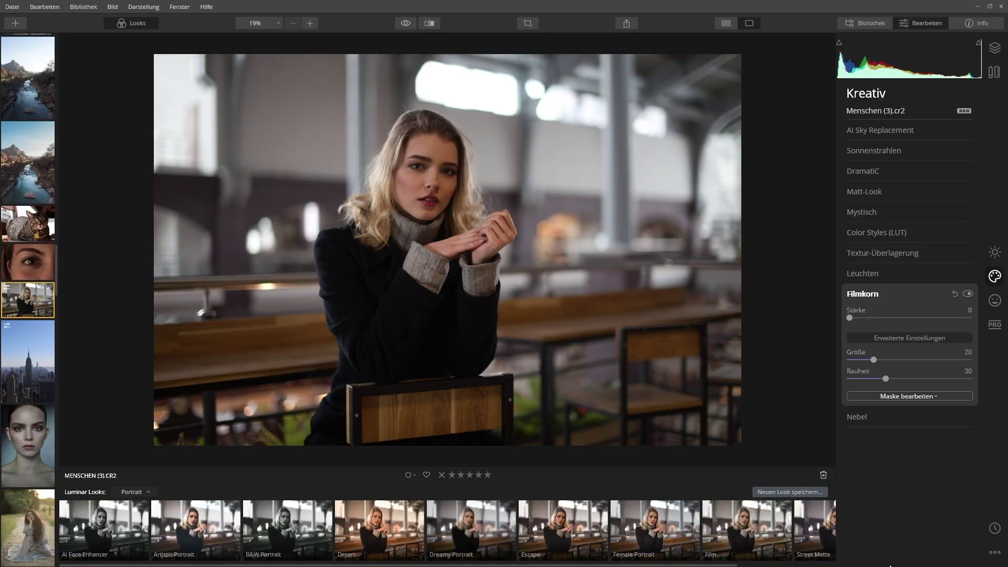
- Set the Filmkorn filter's Stärke to 45 on the portrait
{"action": "left_click", "coordinate": [902, 395]}
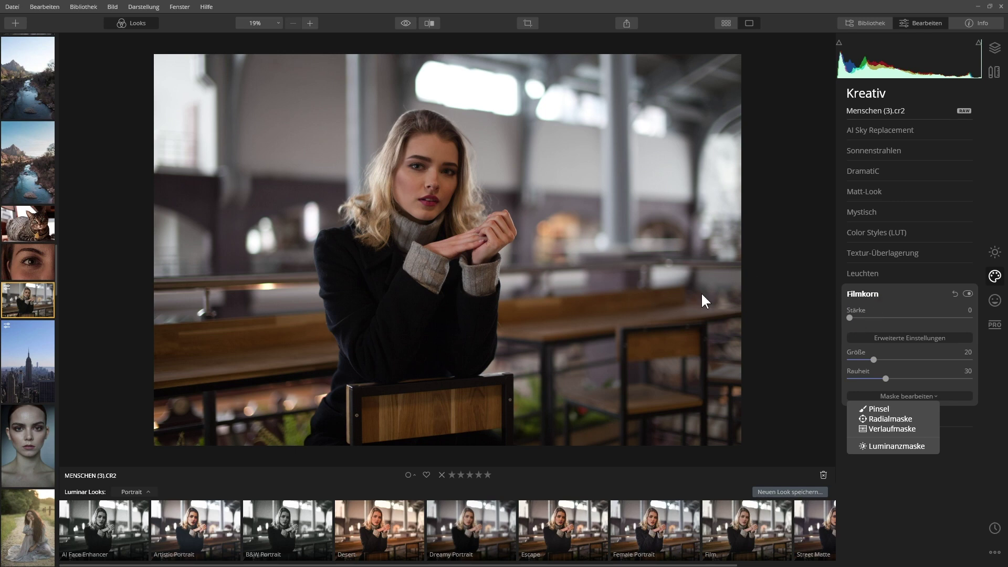
{"action": "scroll", "coordinate": [364, 228], "scroll_direction": "up", "scroll_amount": 5}
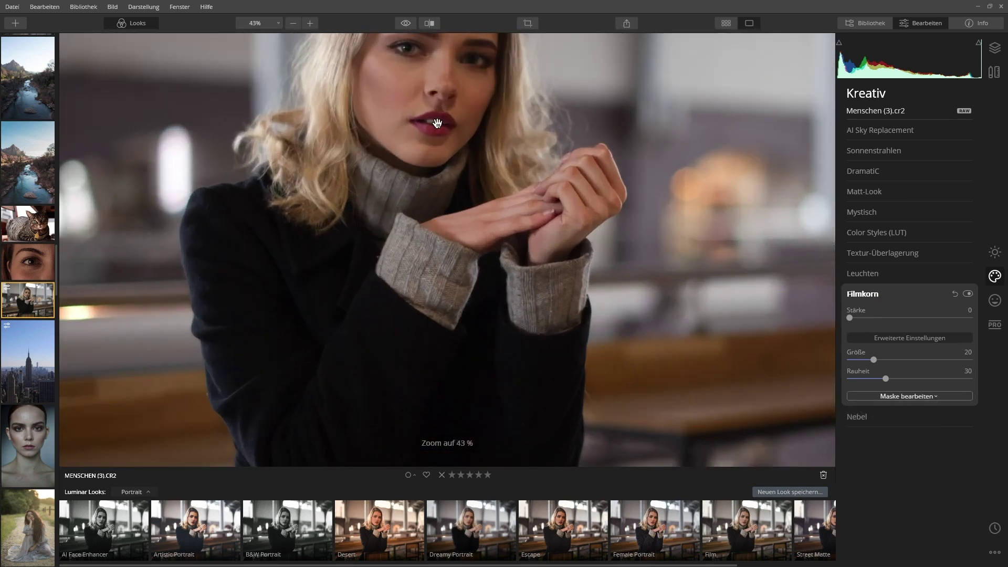
{"action": "scroll", "coordinate": [414, 234], "scroll_direction": "up", "scroll_amount": 2}
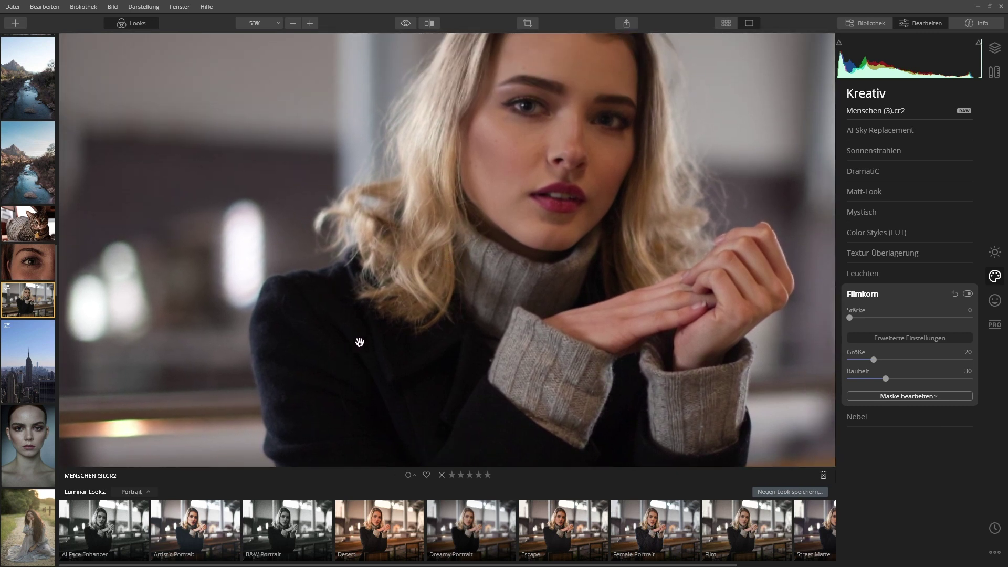
{"action": "left_click_drag", "start_coordinate": [438, 239], "coordinate": [423, 215]}
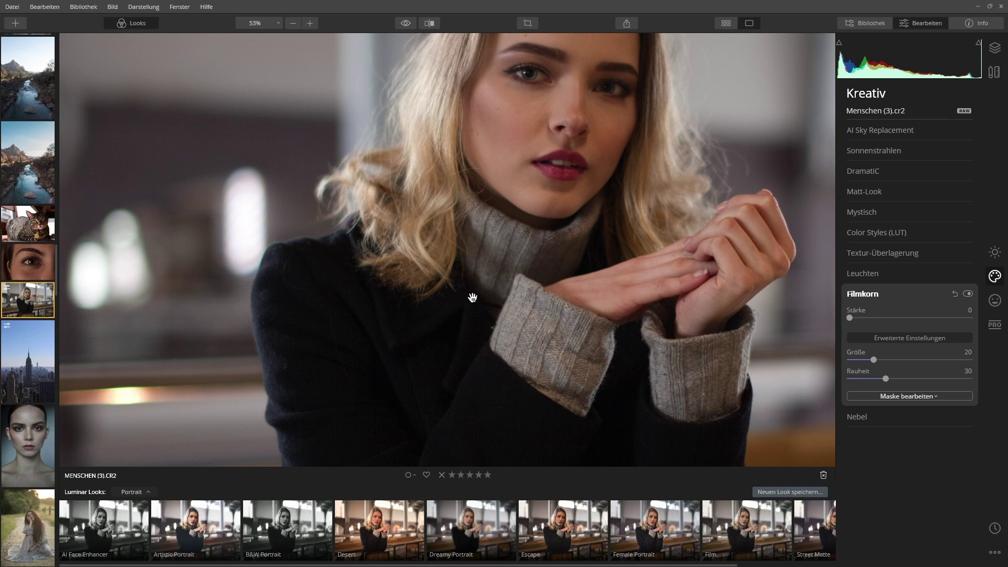
{"action": "left_click_drag", "start_coordinate": [851, 317], "coordinate": [908, 317]}
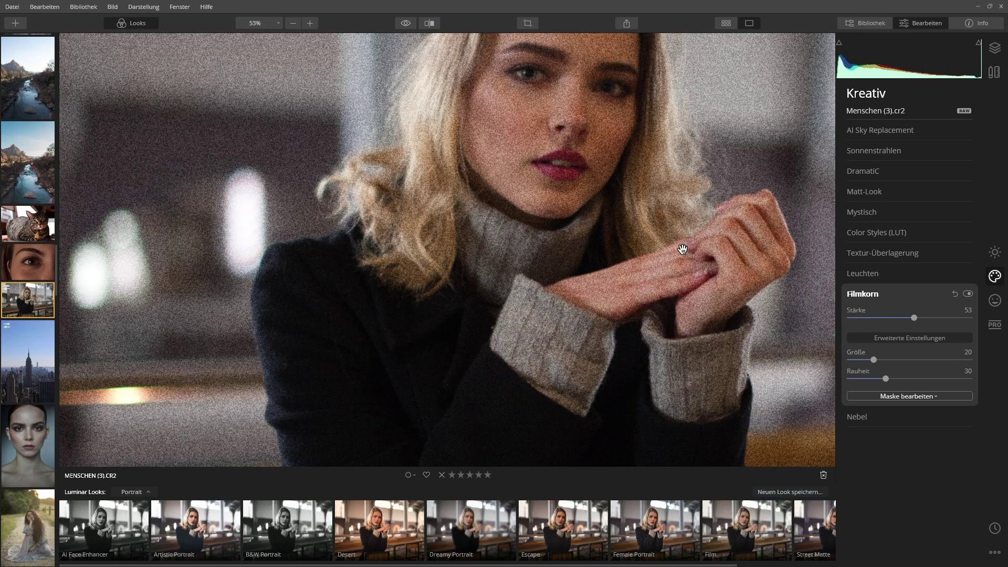
{"action": "left_click_drag", "start_coordinate": [912, 317], "coordinate": [900, 317]}
- Apply a Luminanzmaske to the Filmkorn filter and examine the grain in the bright background, hair, face and dark coat
{"action": "left_click", "coordinate": [923, 396]}
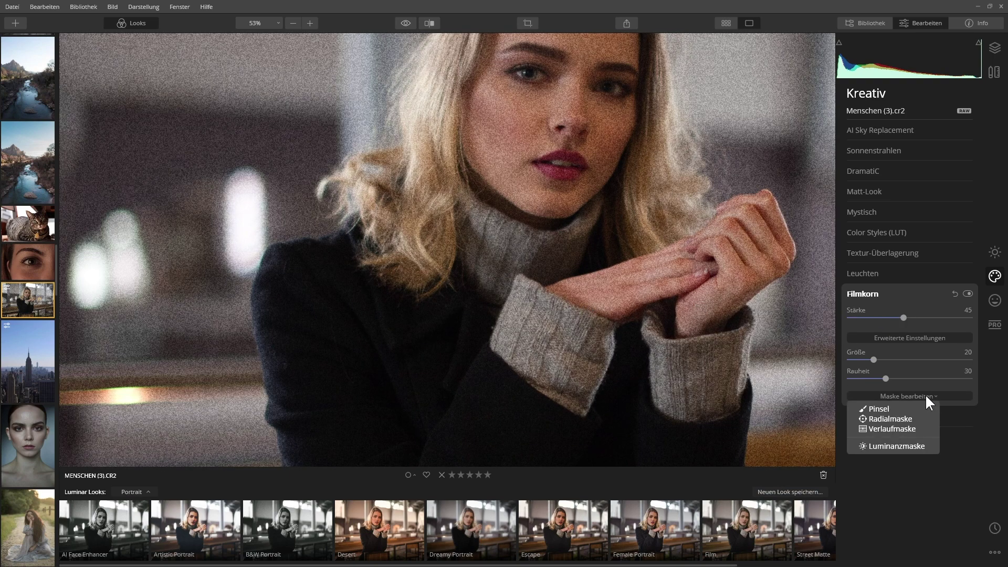
{"action": "left_click", "coordinate": [905, 445]}
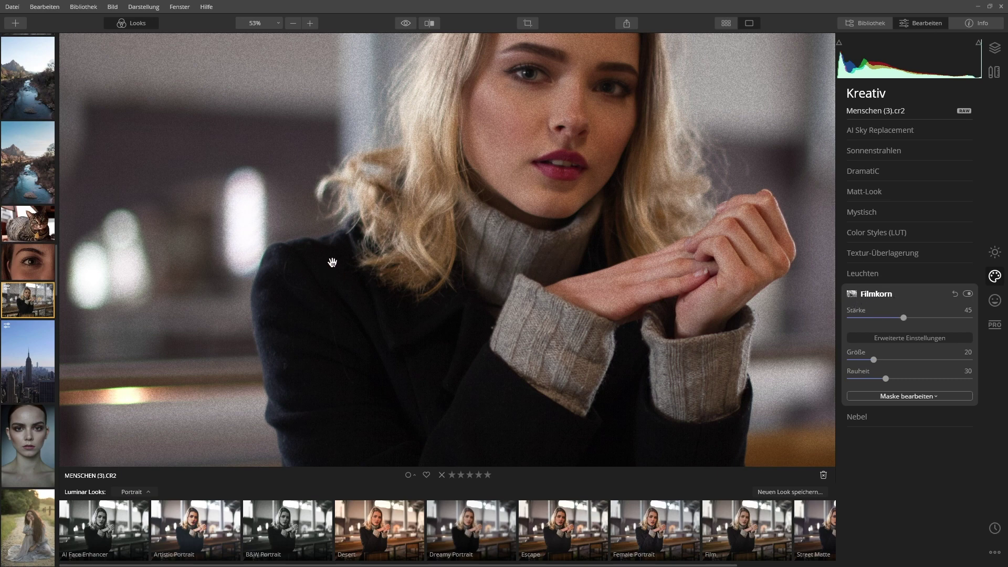
{"action": "left_click_drag", "start_coordinate": [354, 181], "coordinate": [355, 240]}
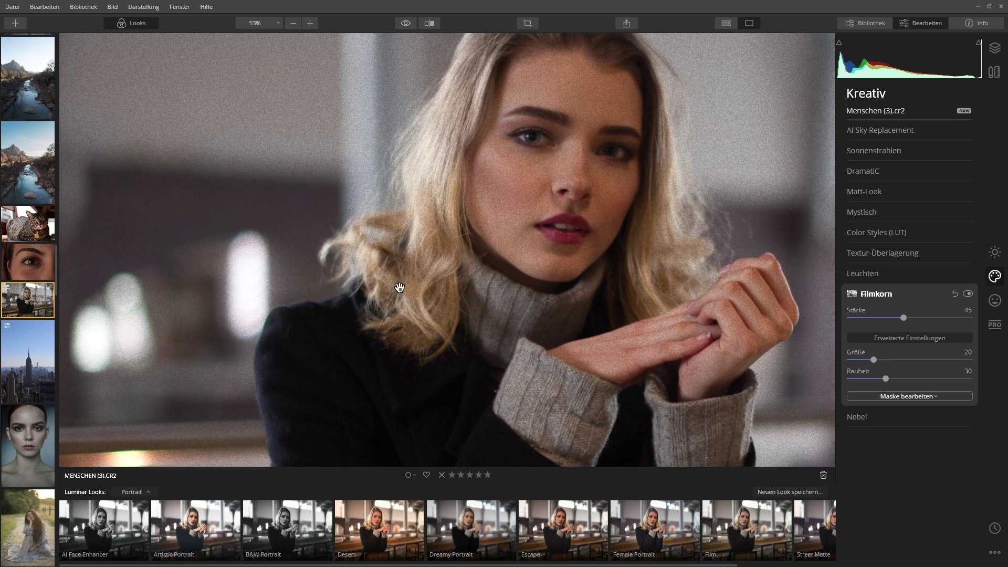
{"action": "scroll", "coordinate": [366, 291], "scroll_direction": "up", "scroll_amount": 2}
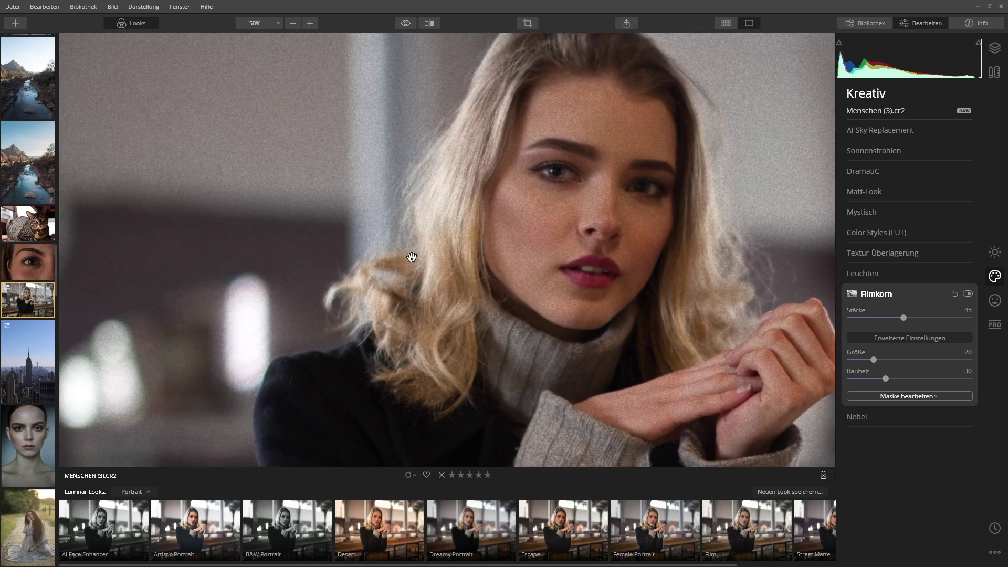
{"action": "left_click_drag", "start_coordinate": [395, 244], "coordinate": [429, 216]}
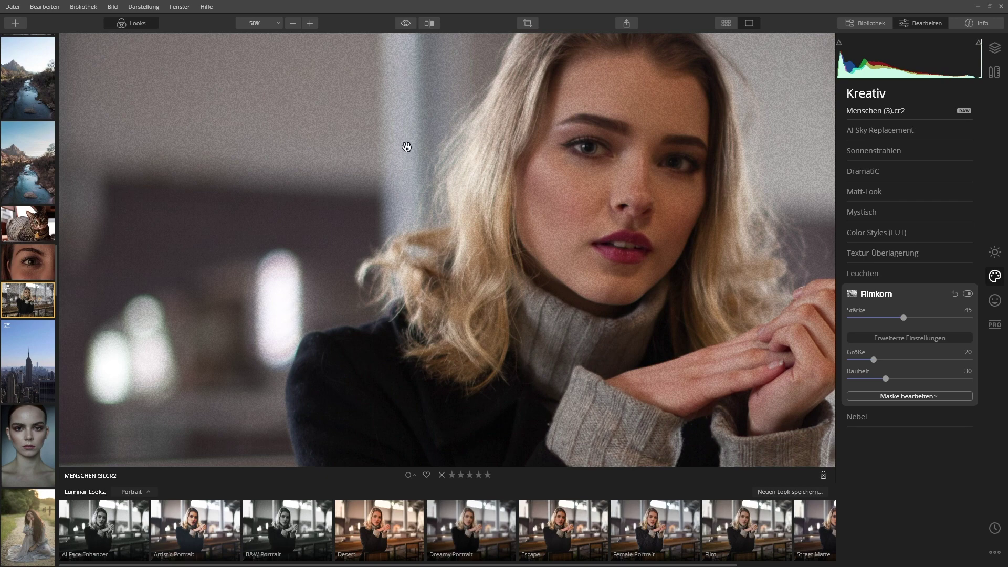
{"action": "left_click_drag", "start_coordinate": [370, 401], "coordinate": [370, 358]}
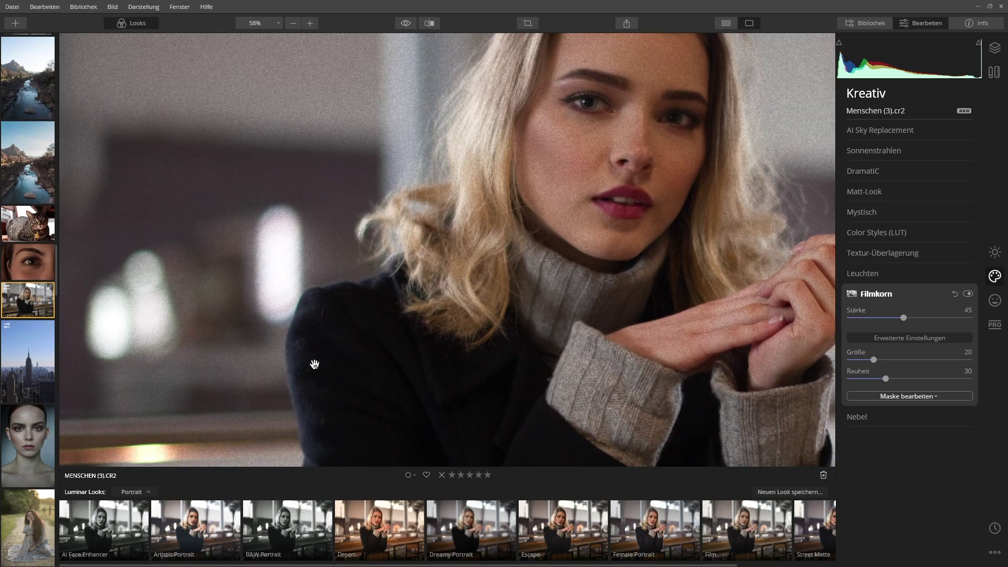
{"action": "left_click_drag", "start_coordinate": [389, 308], "coordinate": [382, 355]}
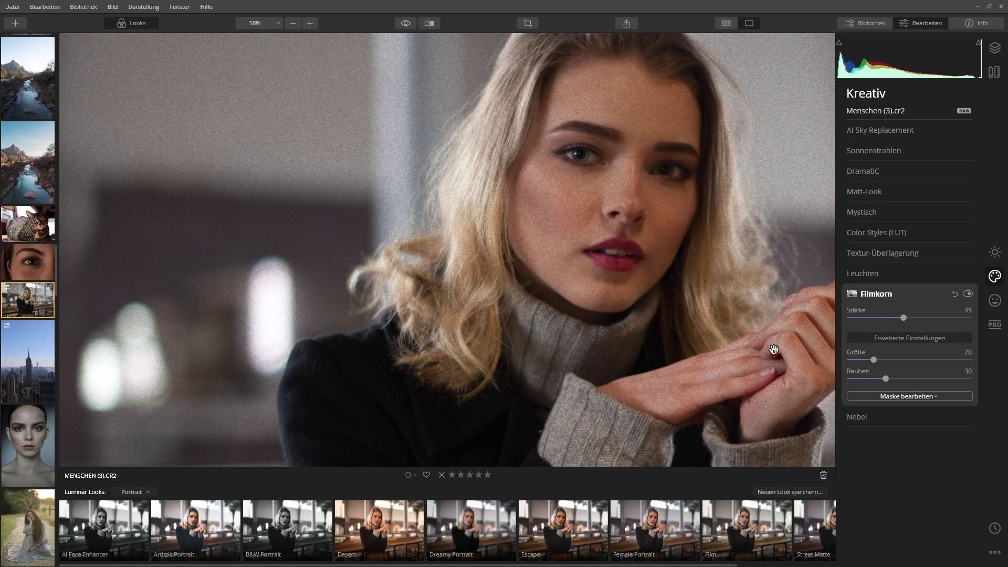
- Invert the Filmkorn filter's luminance mask so the grain targets the dark areas, and inspect the coat and background
{"action": "left_click", "coordinate": [851, 292]}
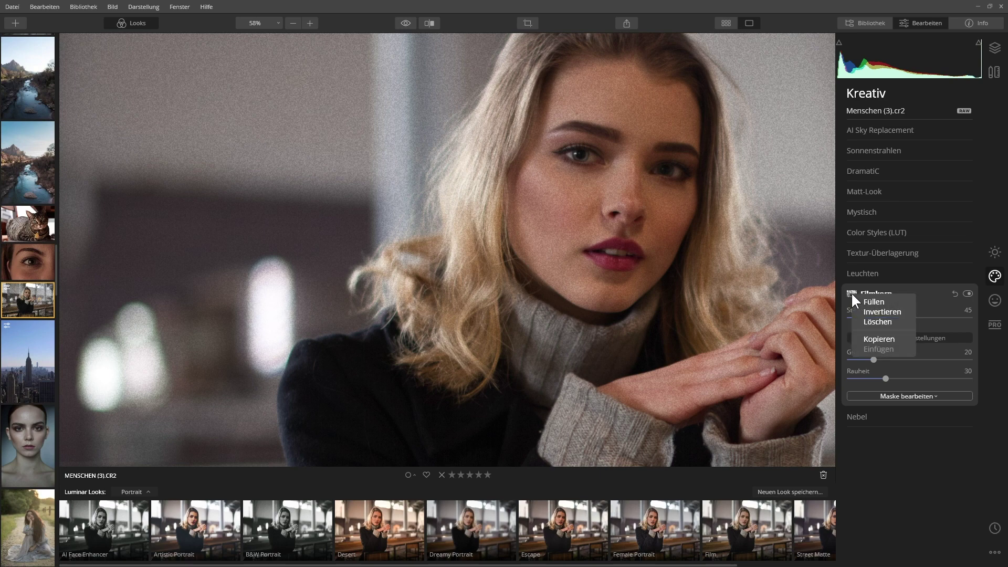
{"action": "left_click", "coordinate": [875, 312]}
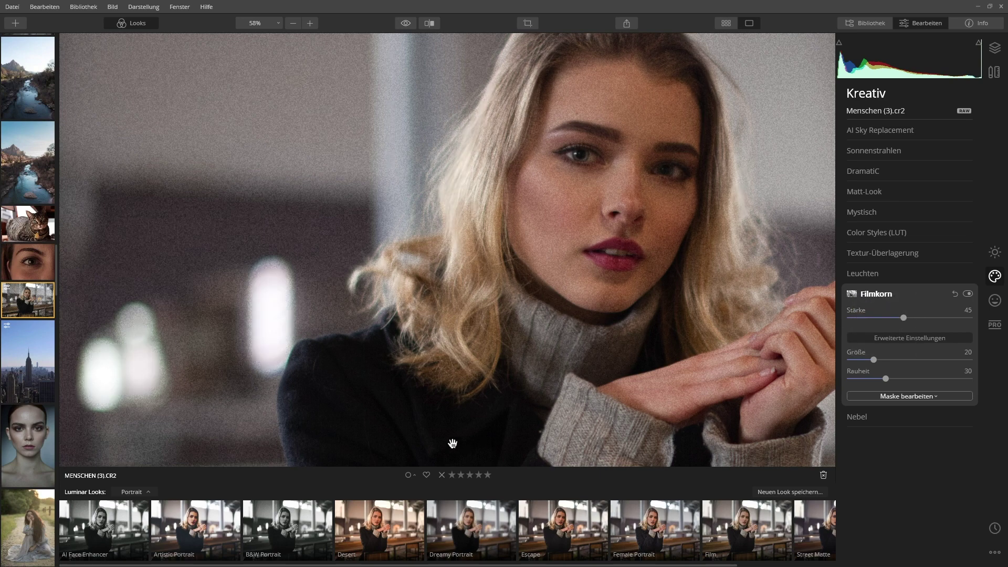
{"action": "scroll", "coordinate": [310, 360], "scroll_direction": "up", "scroll_amount": 2}
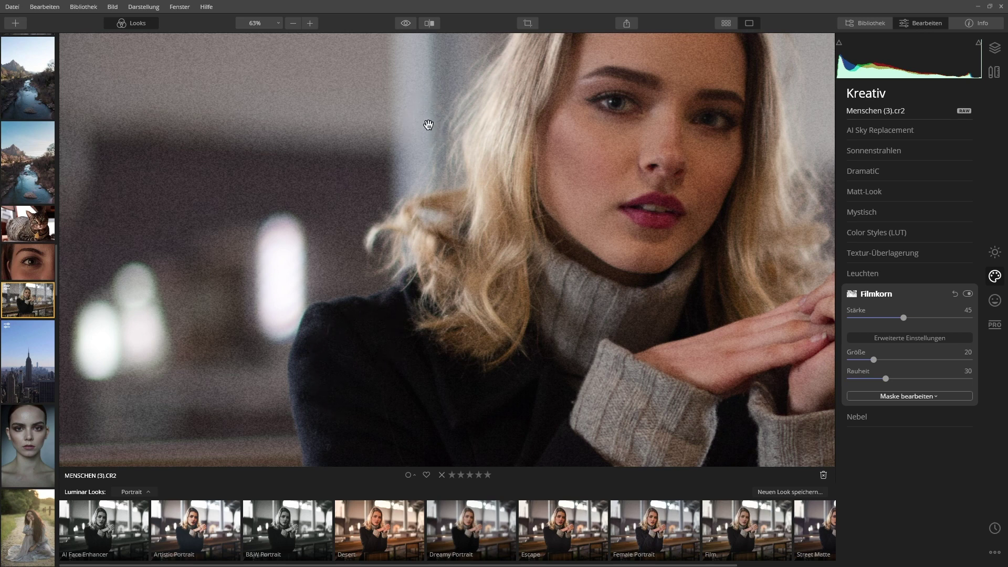
- Invert the Filmkorn mask back so the grain targets the bright areas, and check the whole photo
{"action": "left_click", "coordinate": [851, 293]}
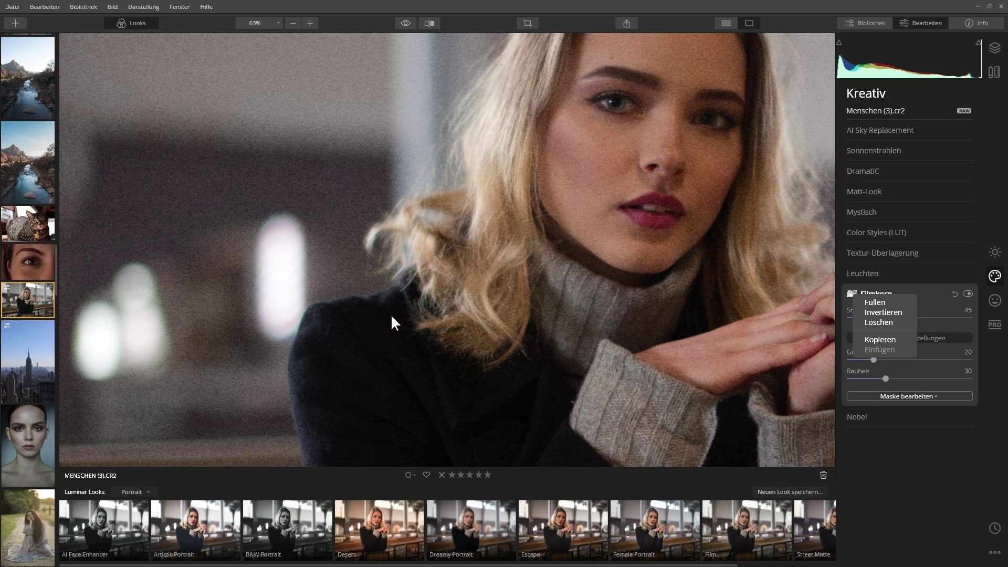
{"action": "left_click", "coordinate": [885, 312]}
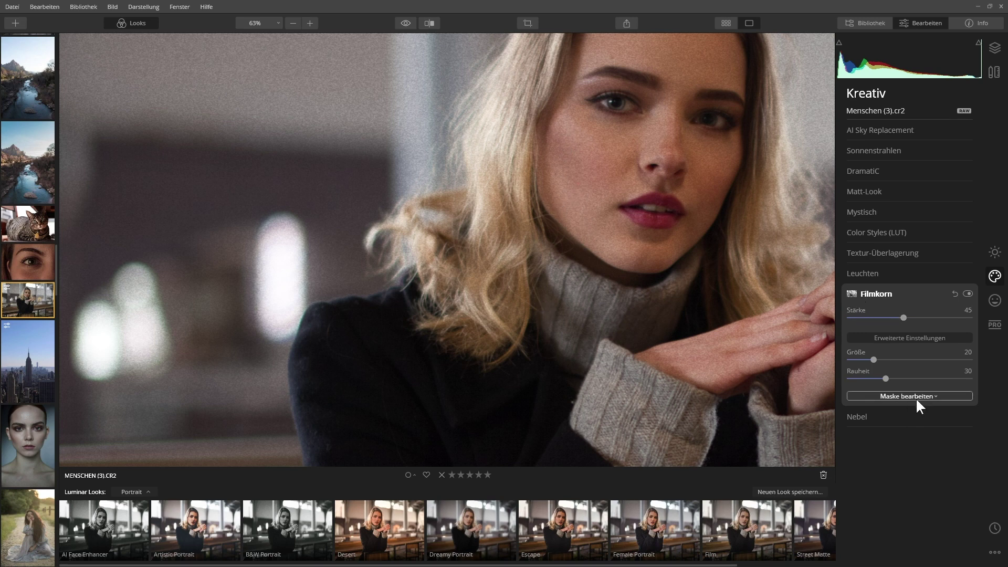
{"action": "key", "text": "ctrl+0"}
{"action": "key", "text": "ctrl+minus"}
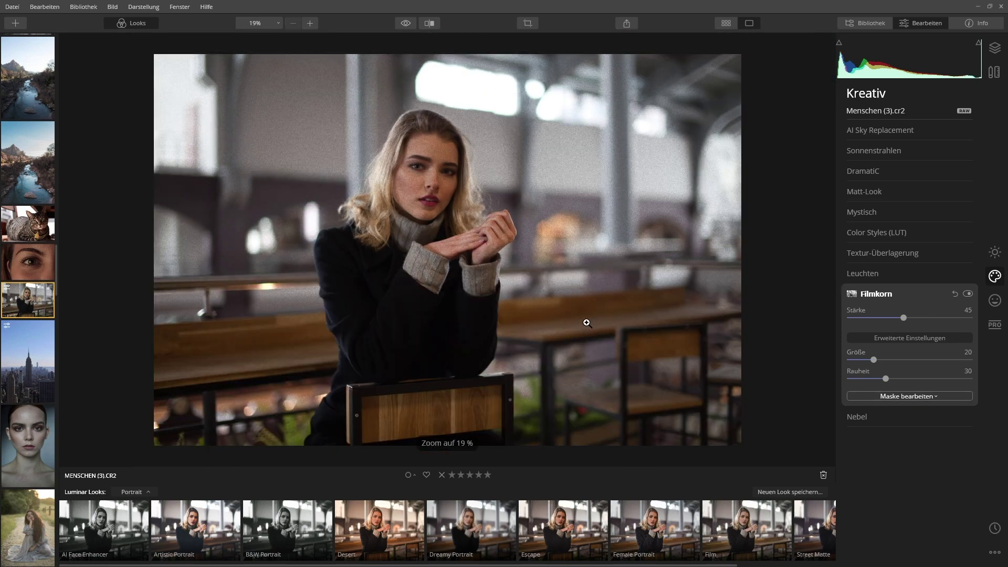